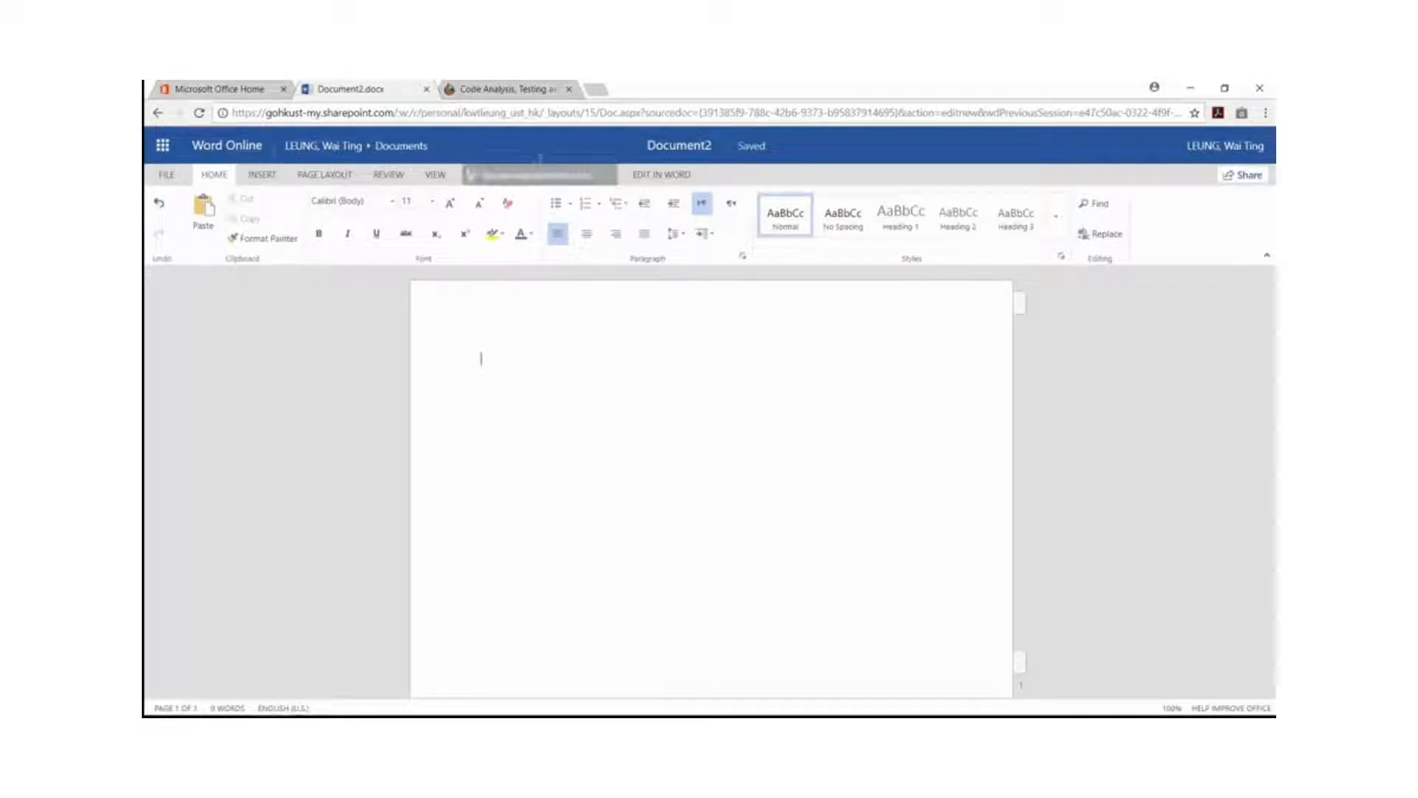
Copy the Code Analysis, Testing and Learning web article from its title through the crash-reporting diagram and paste it into Document2.
left_click(506, 90)
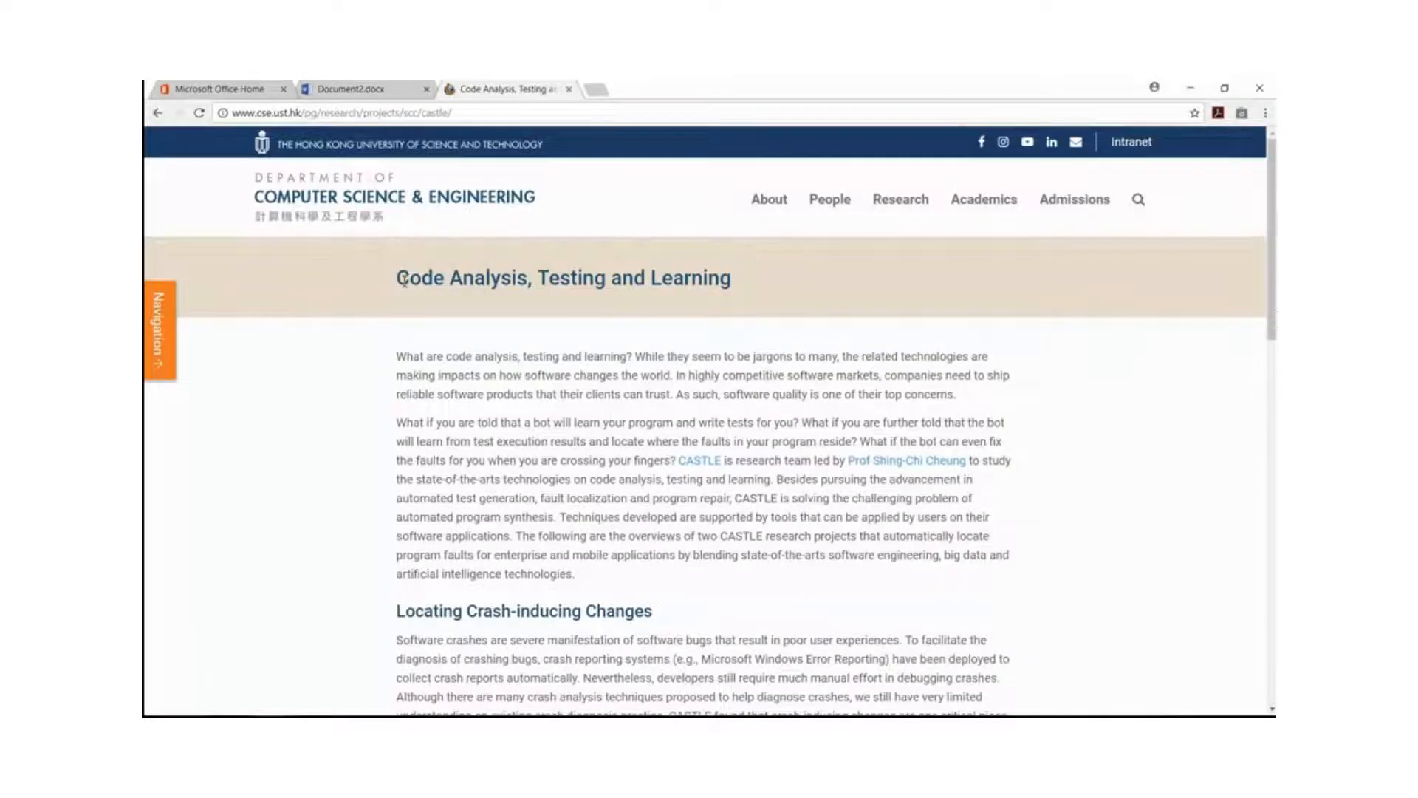
left_click_drag(408, 282, 748, 587)
scroll(746, 591, "down", 5)
key("ctrl+c")
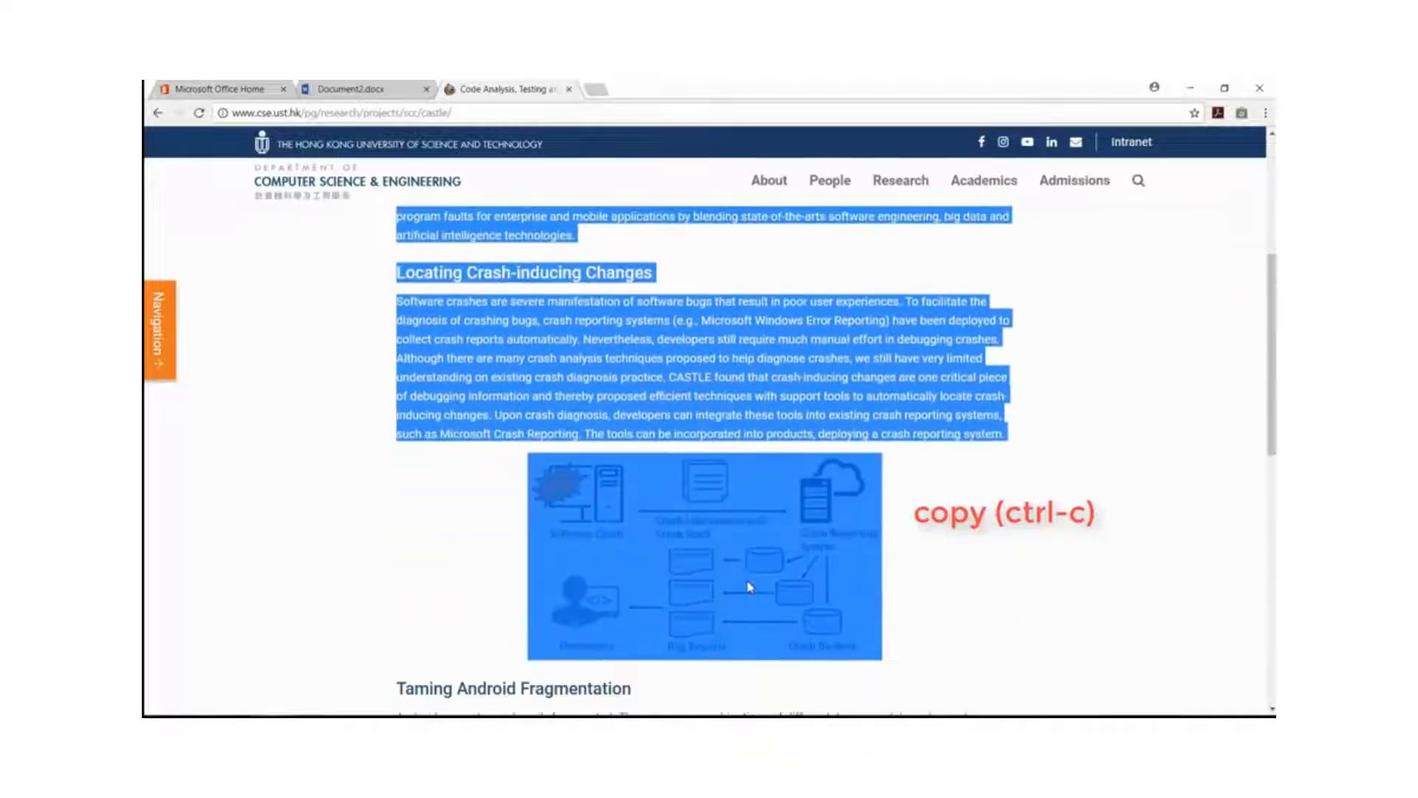
left_click(390, 91)
key("ctrl+v")
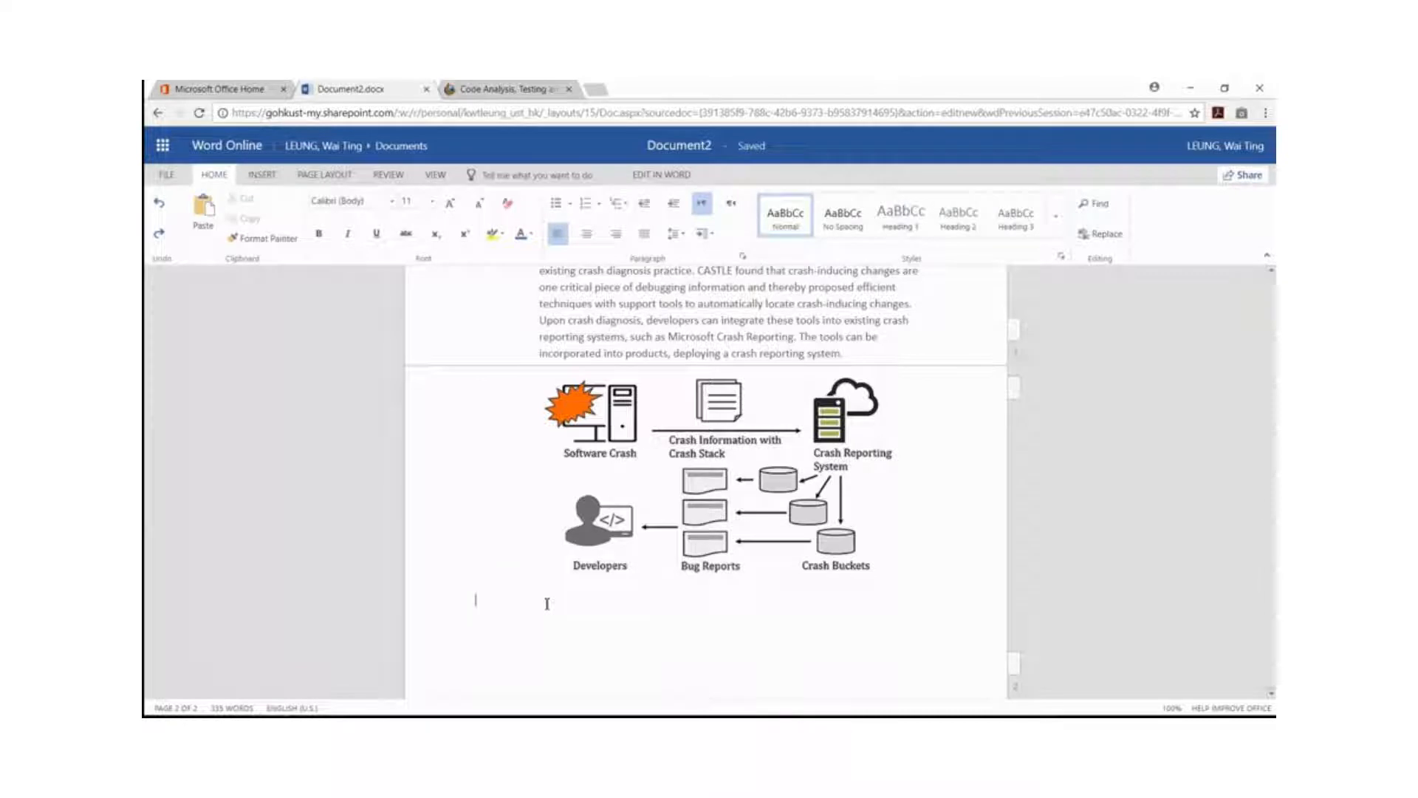
Change the document's page size and apply the Narrow margins preset of 0.5" on all sides.
left_click(326, 177)
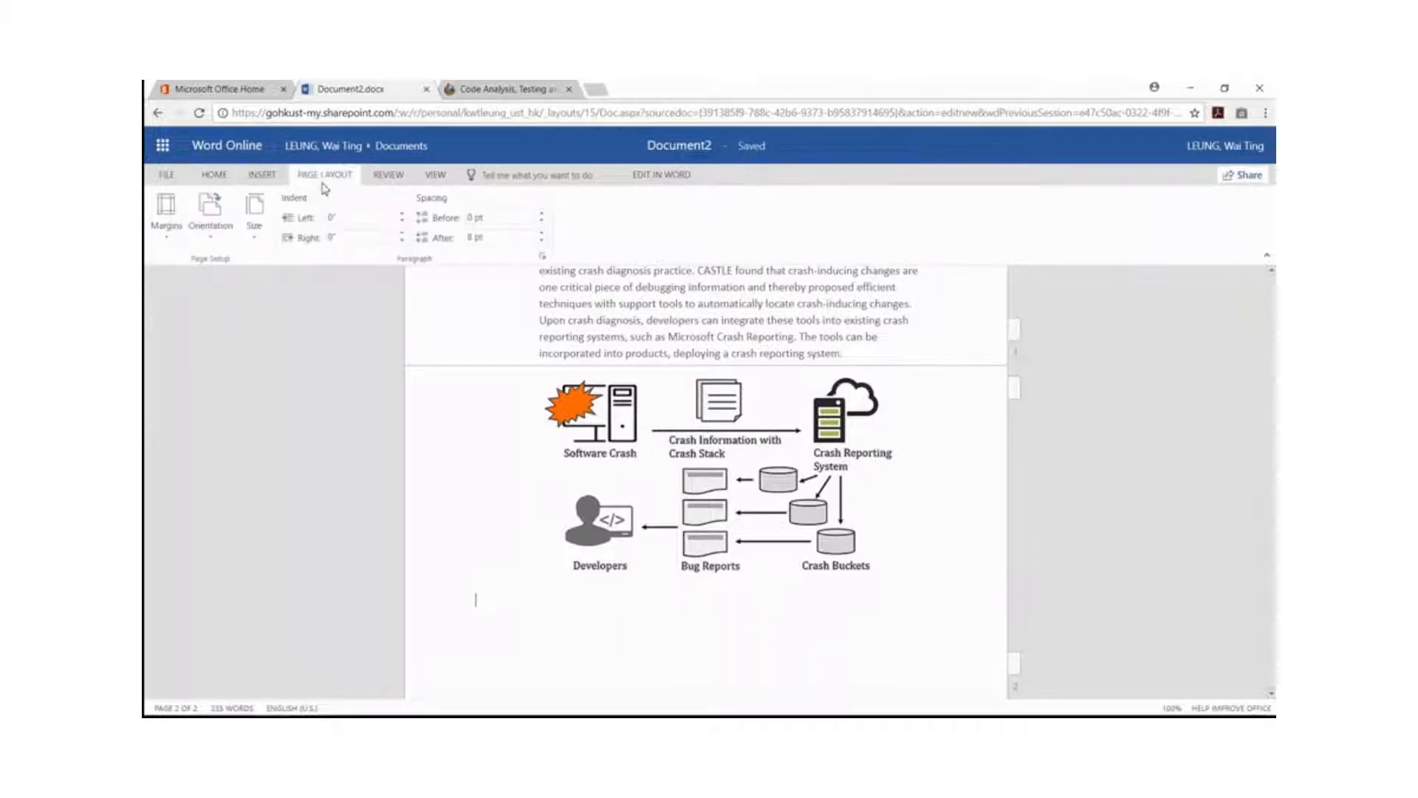
left_click(254, 214)
left_click(279, 355)
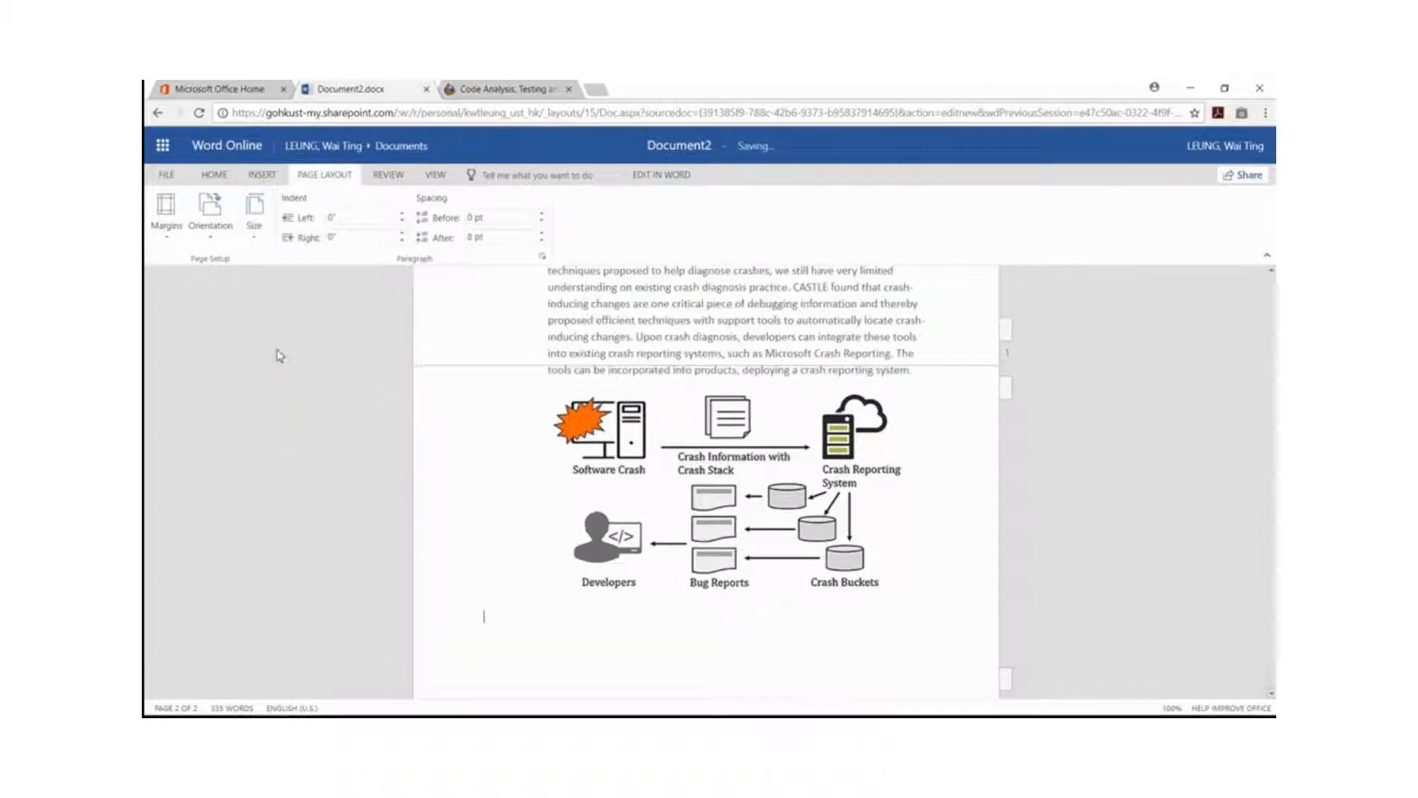
left_click(166, 211)
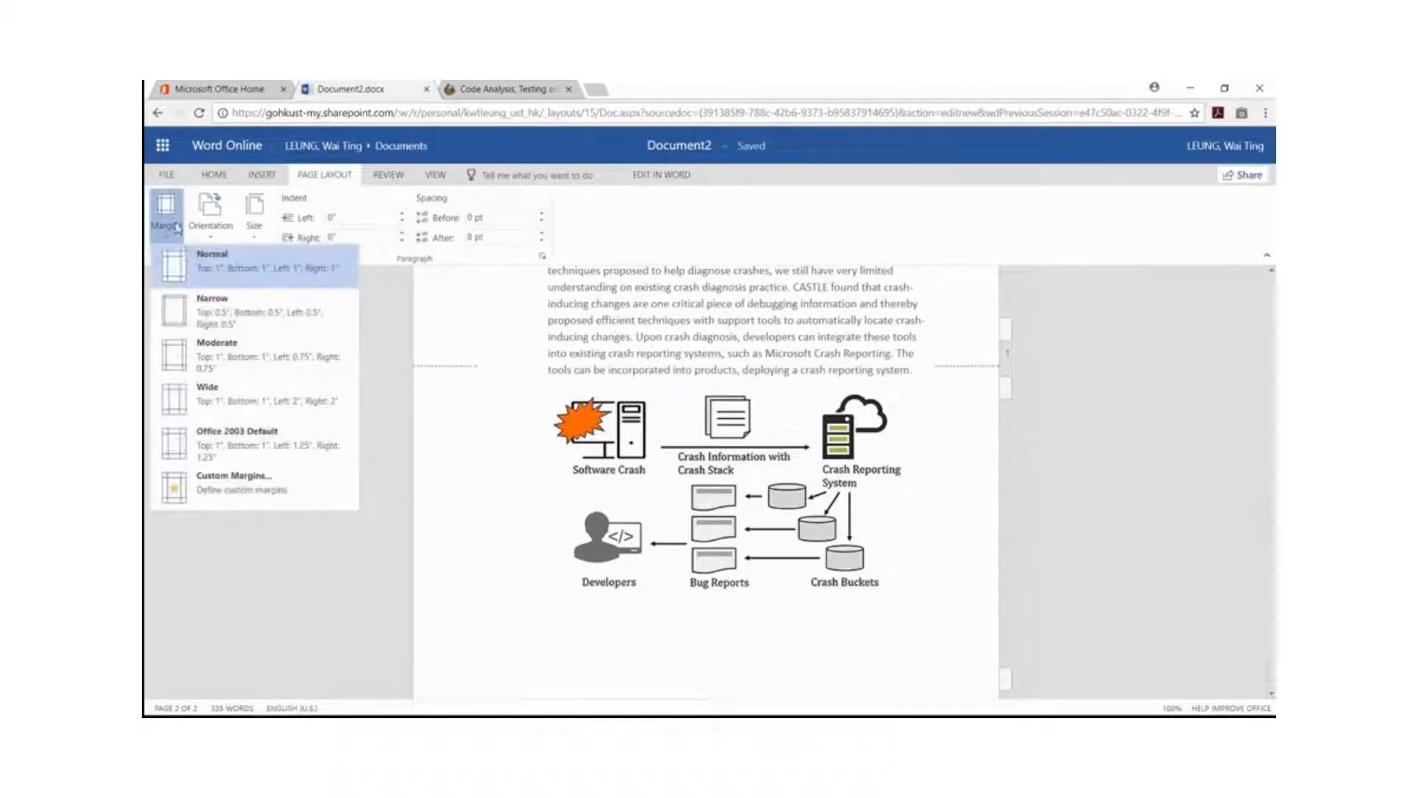
left_click(199, 314)
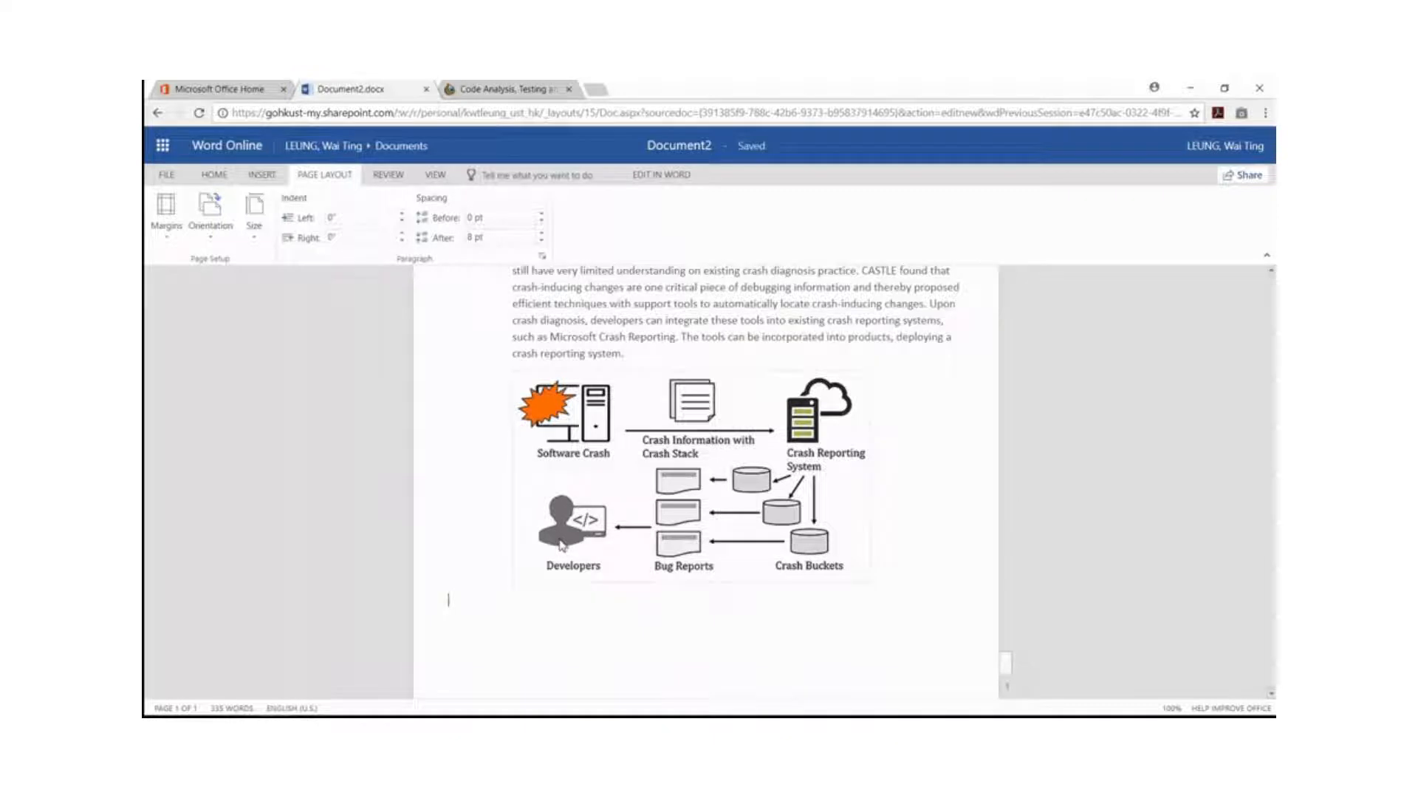
Clear the formatting of all pasted text from the title down to the paragraph above the diagram.
scroll(561, 544, "up", 6)
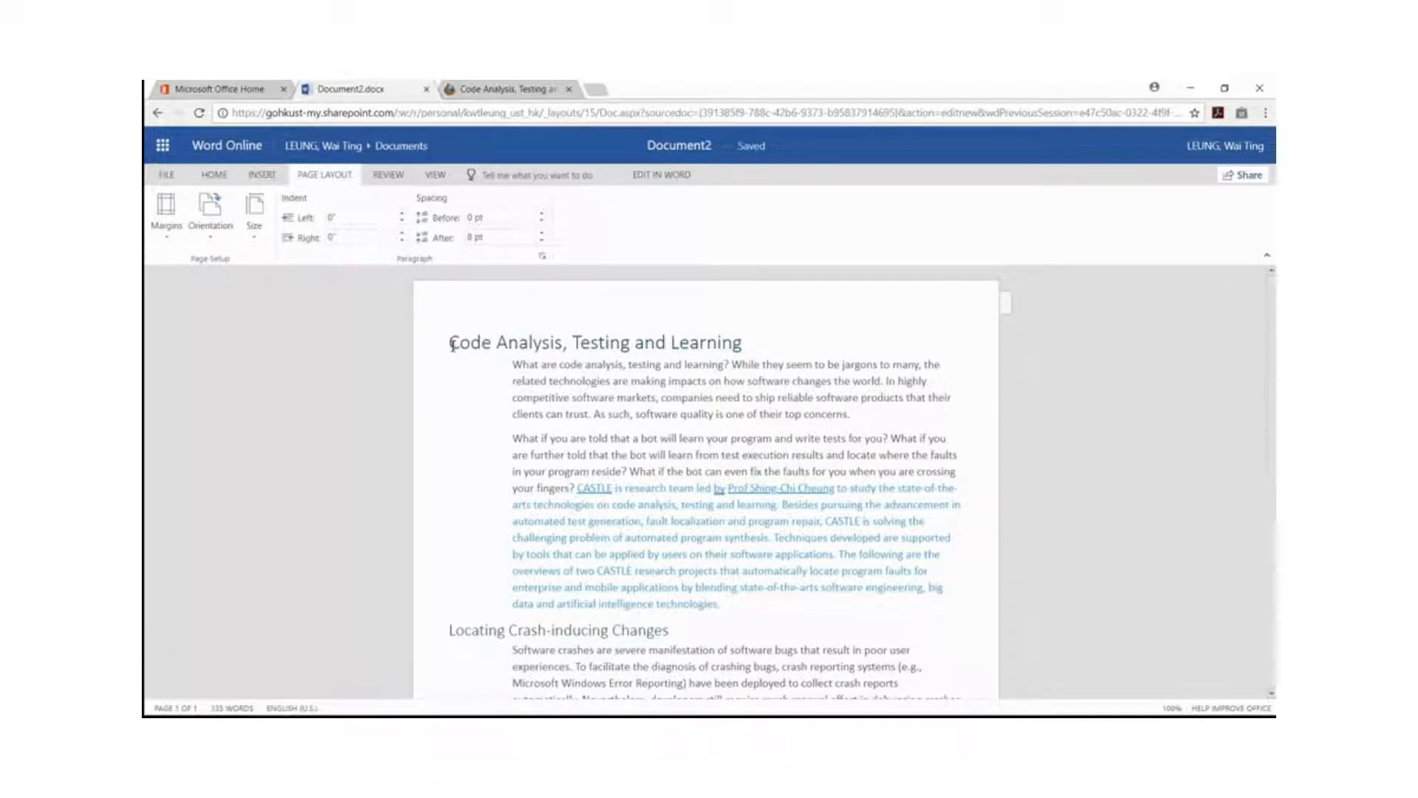
left_click_drag(454, 349, 644, 410)
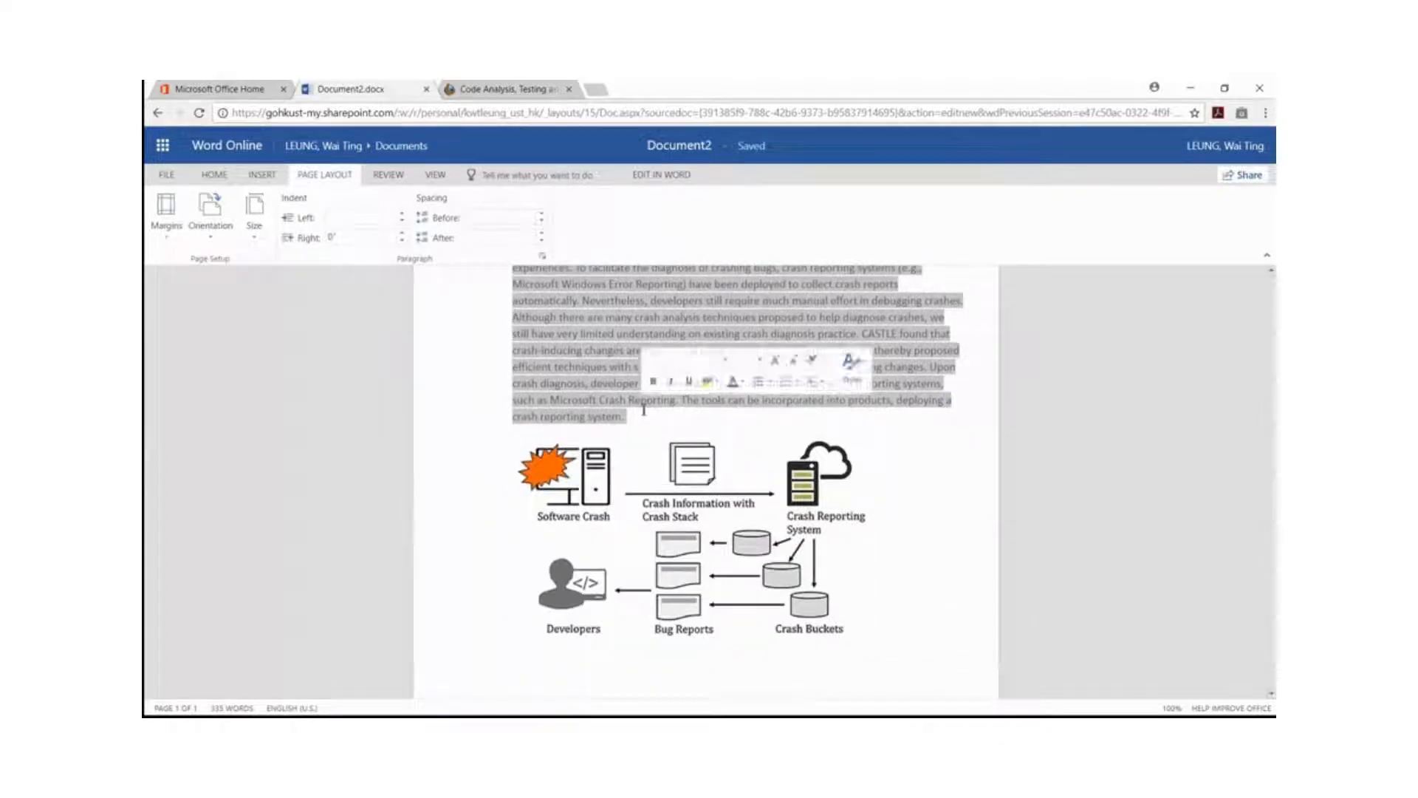
left_click(213, 175)
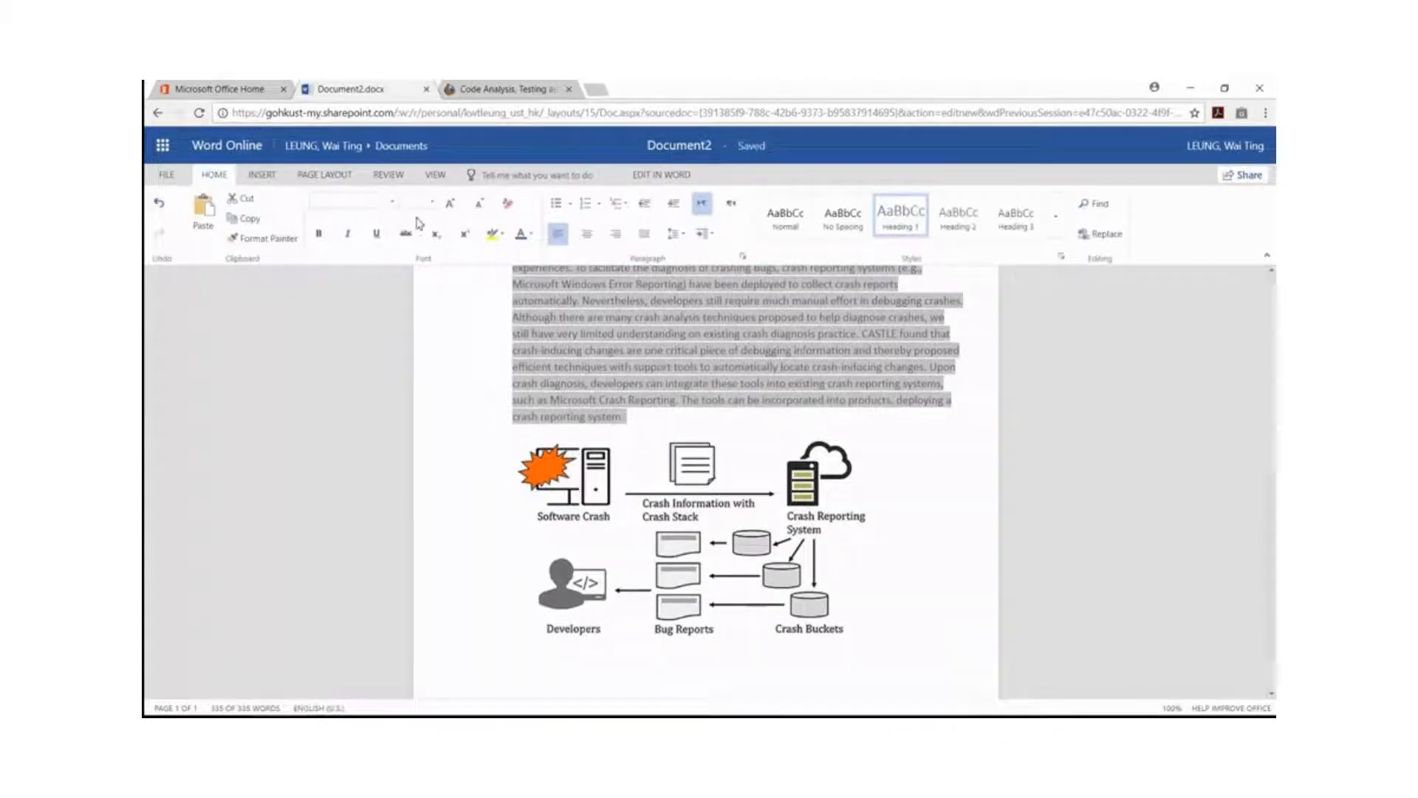
left_click(509, 207)
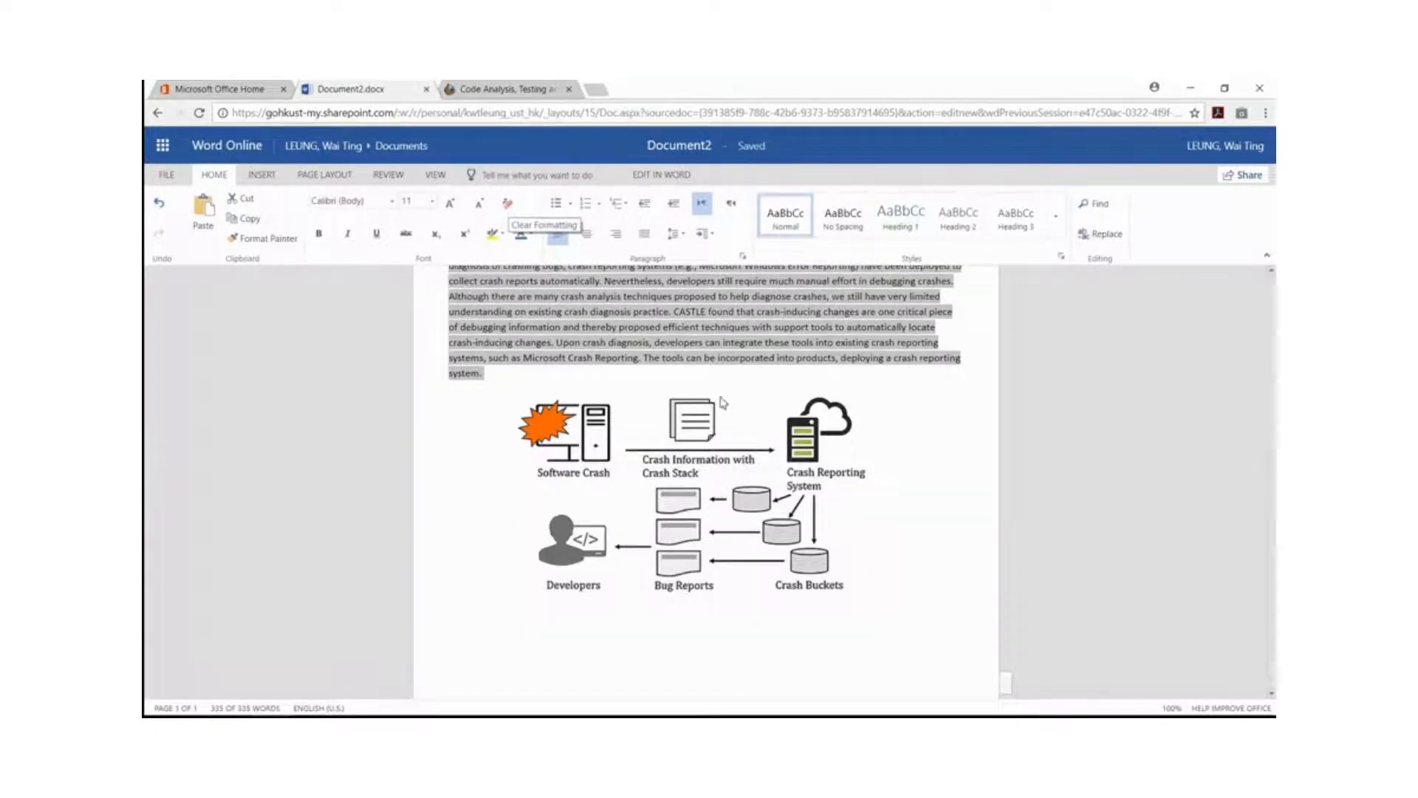
scroll(724, 403, "up", 5)
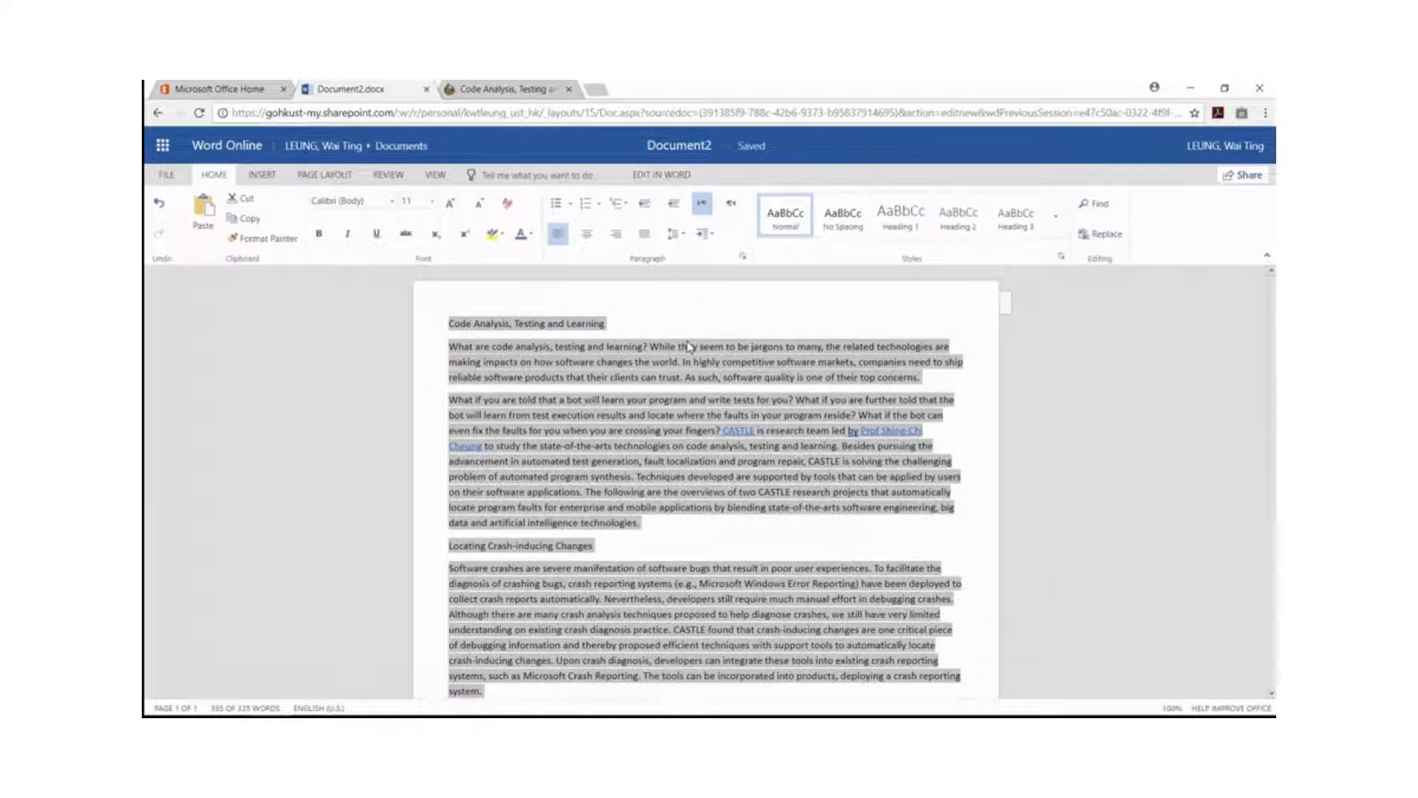
Format the first body paragraph as Justified with a 0.5" indent before text and 3 pt spacing before.
left_click(926, 380)
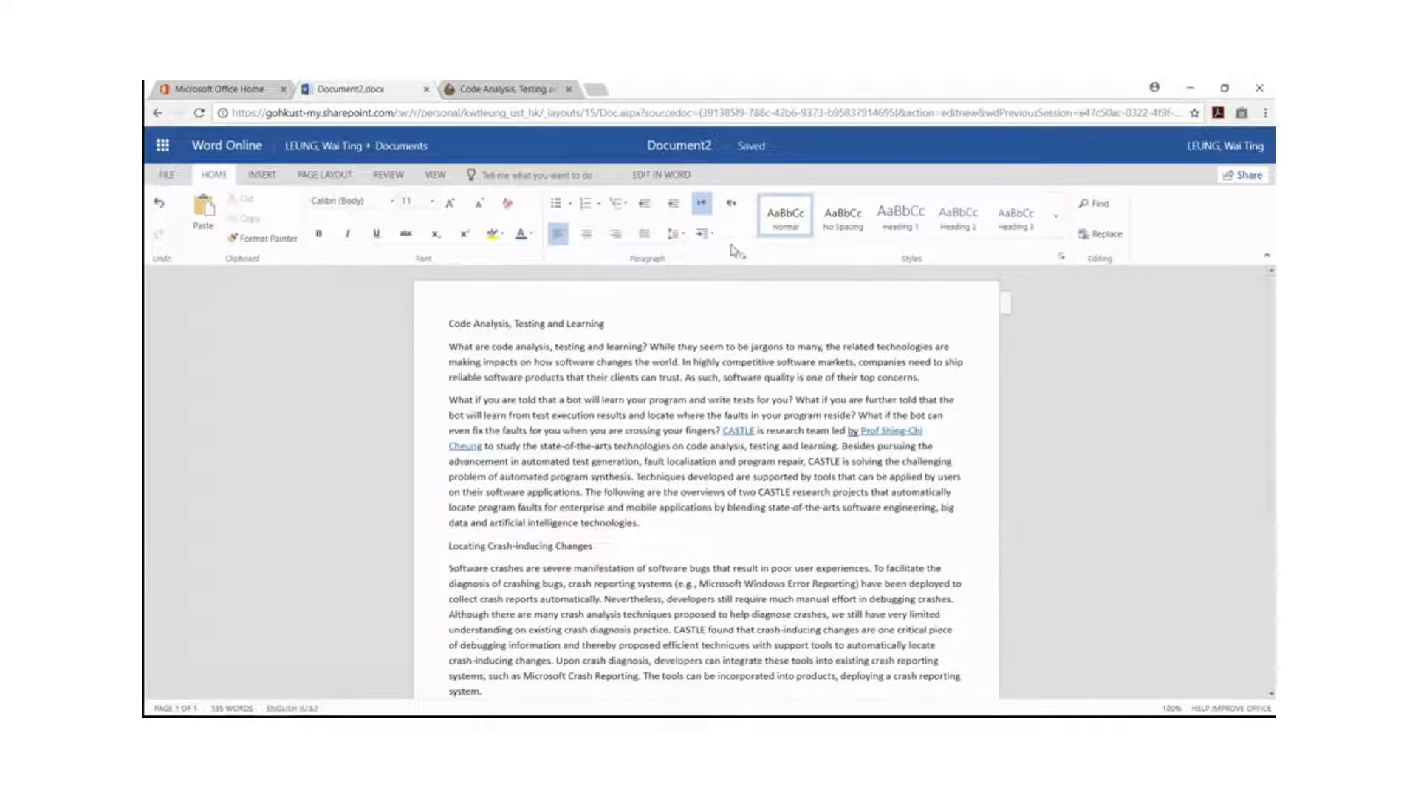
left_click(741, 256)
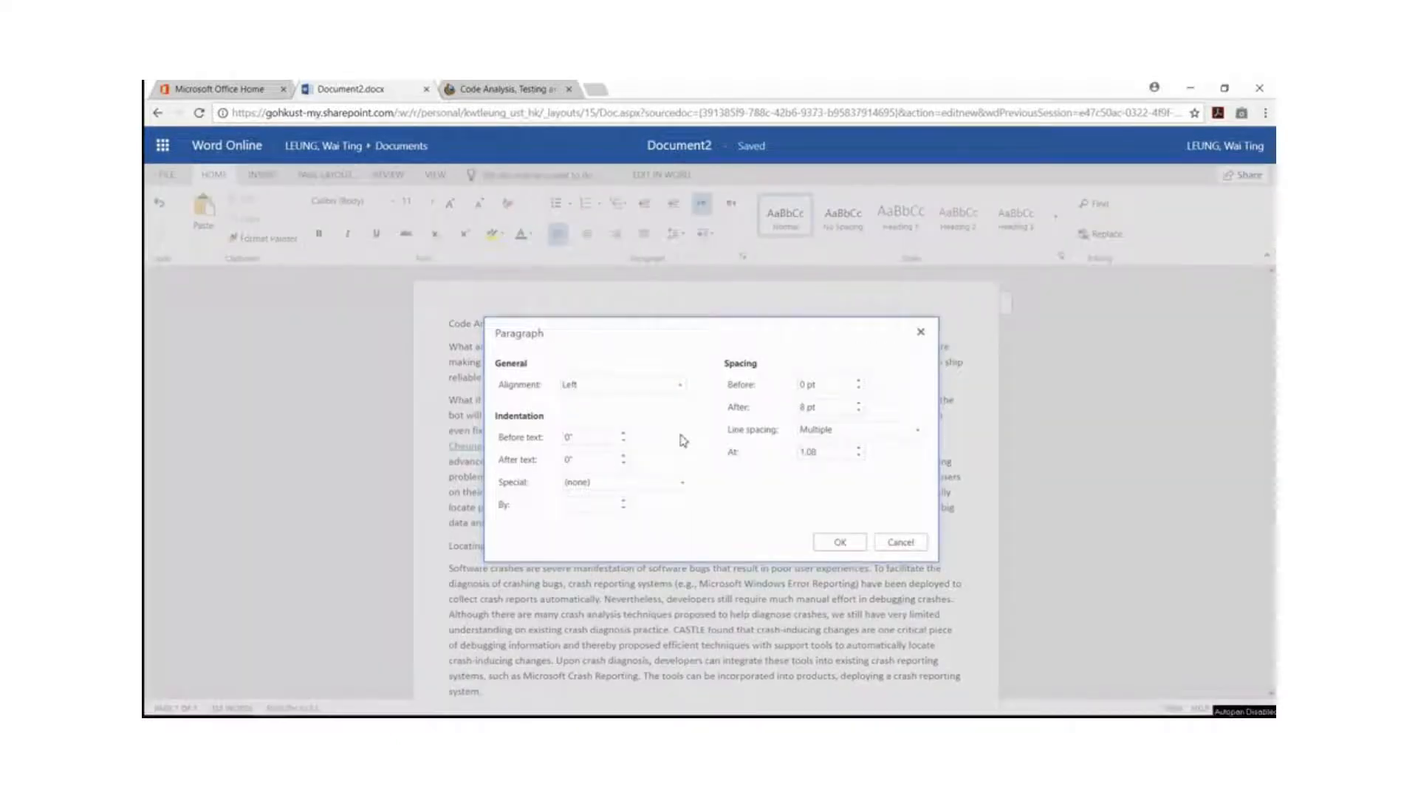
left_click(643, 386)
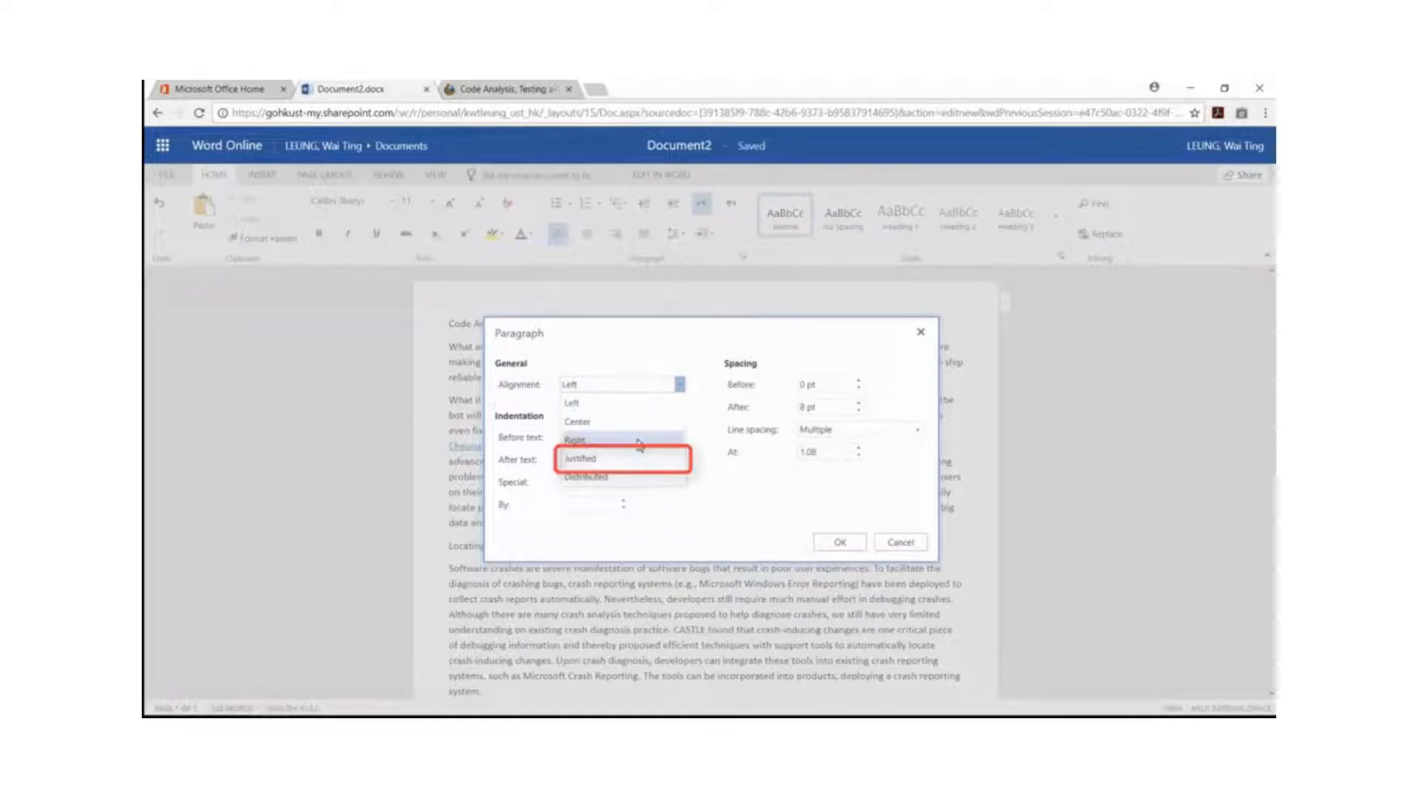
left_click(625, 467)
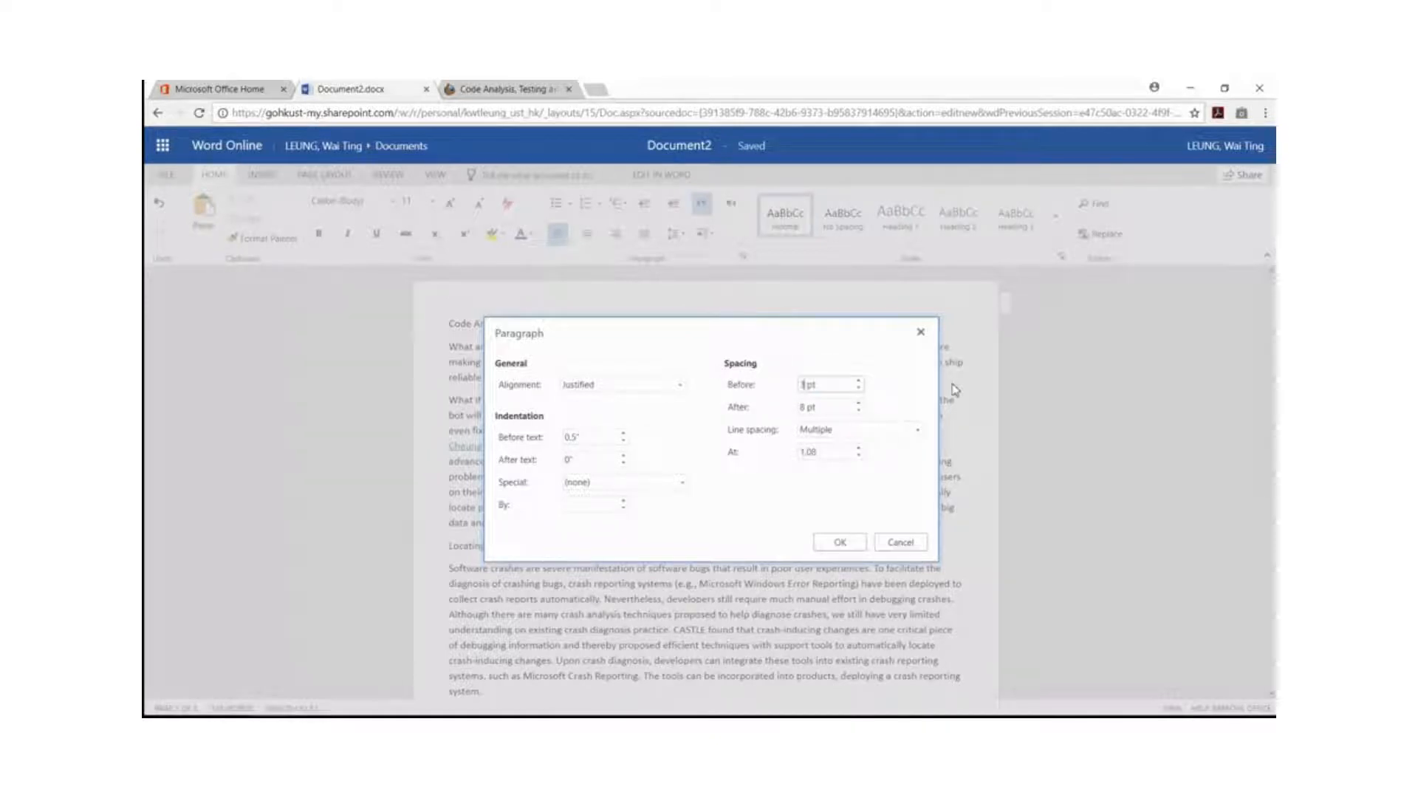
left_click(841, 543)
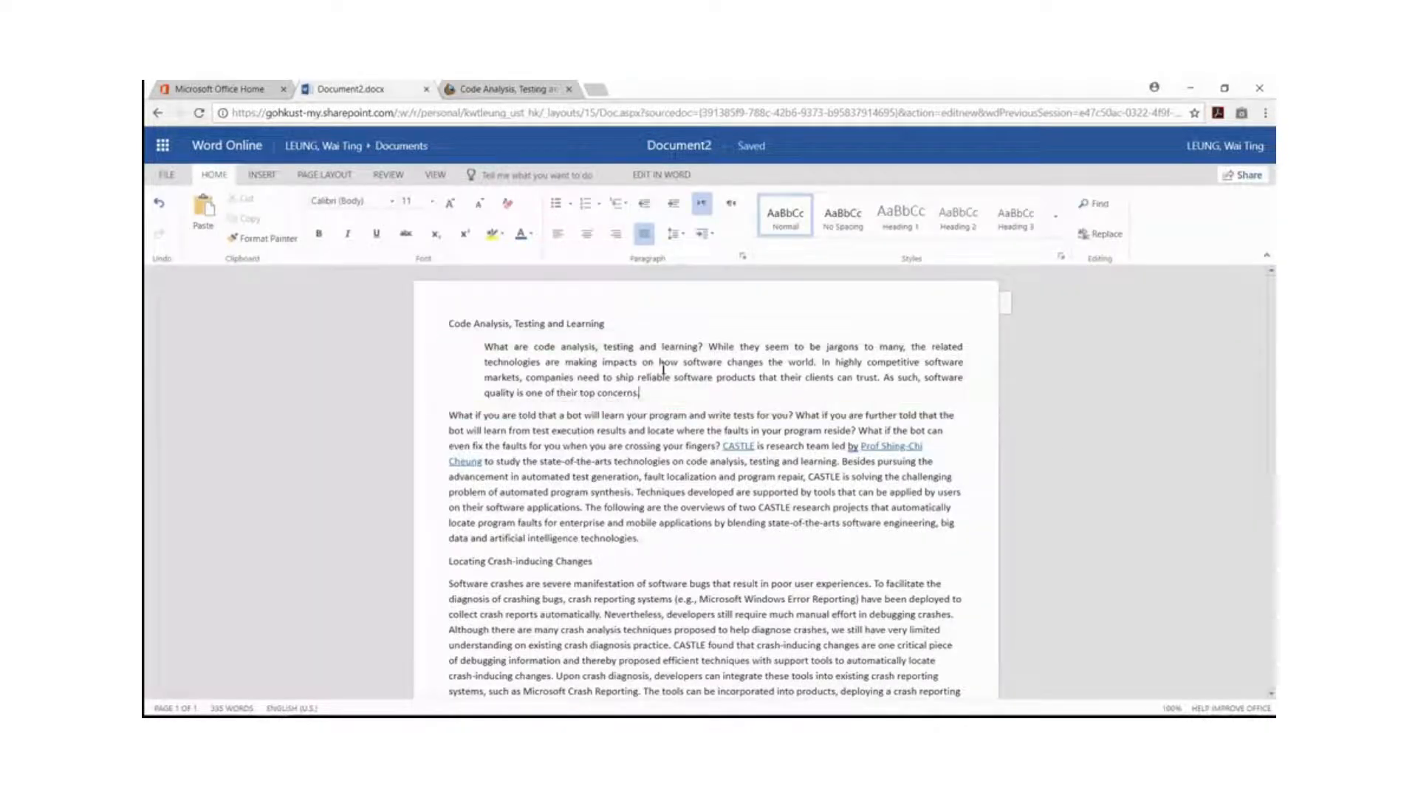
Apply the Heading 1 style to the "Code Analysis, Testing and Learning" and "Locating Crash-inducing Changes" lines.
left_click(663, 323)
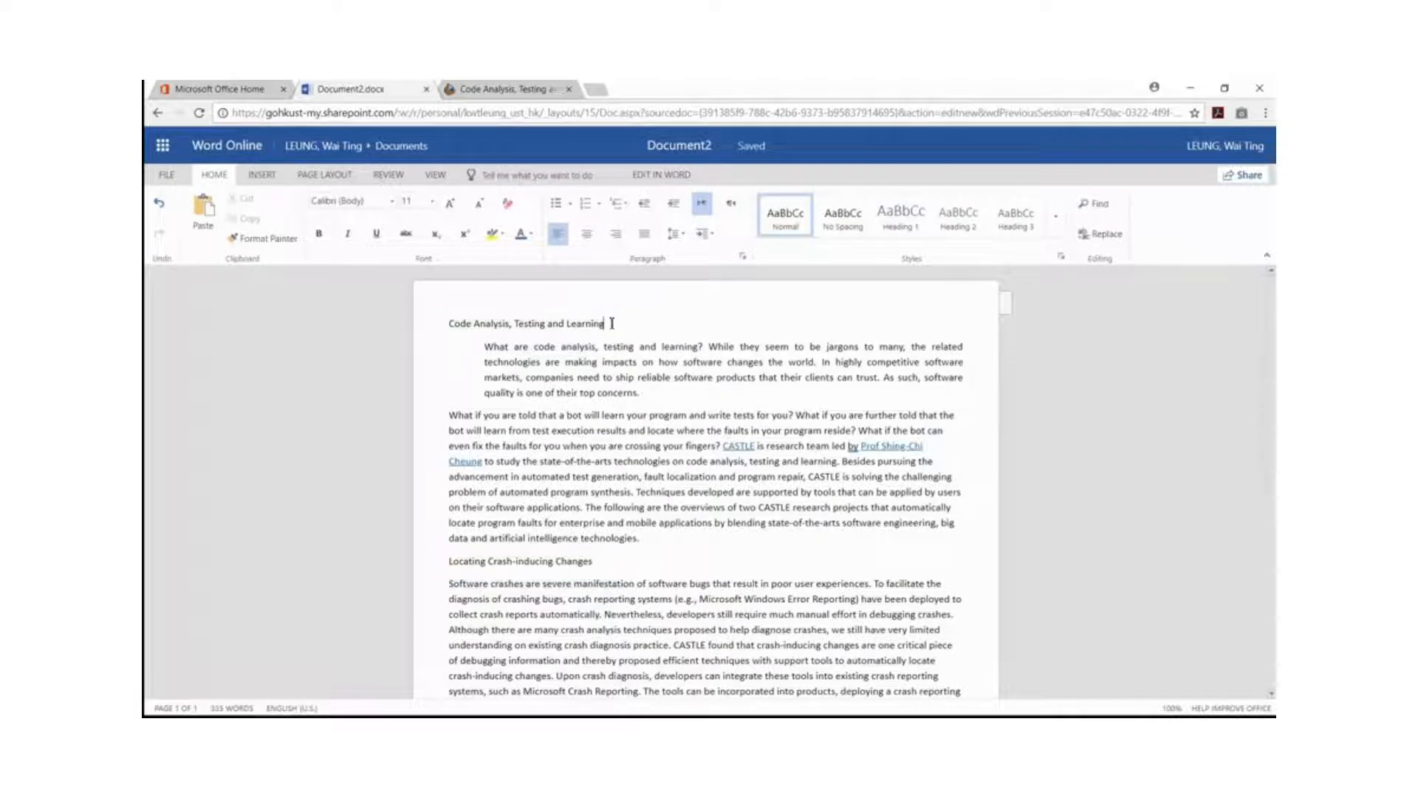
left_click_drag(604, 323, 448, 323)
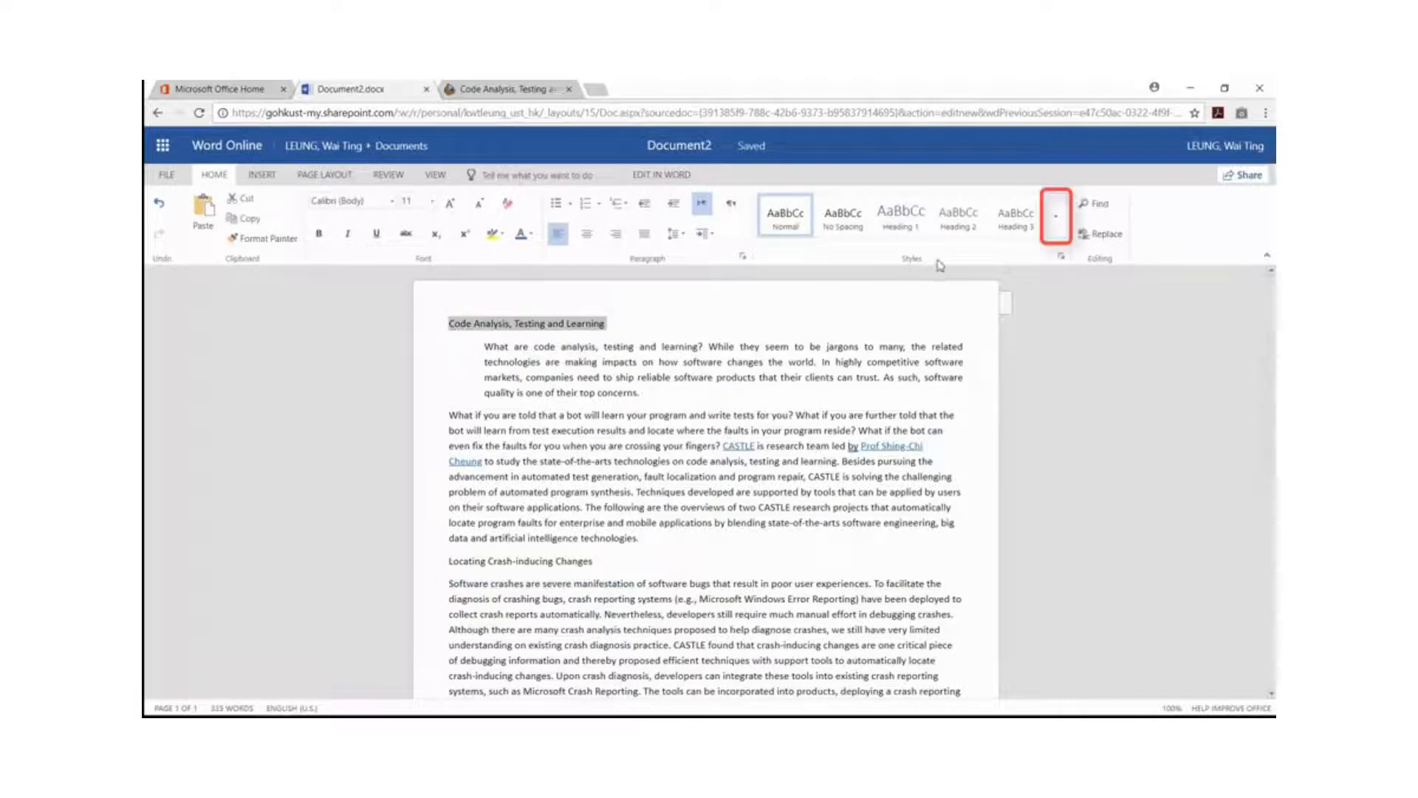
left_click(1055, 235)
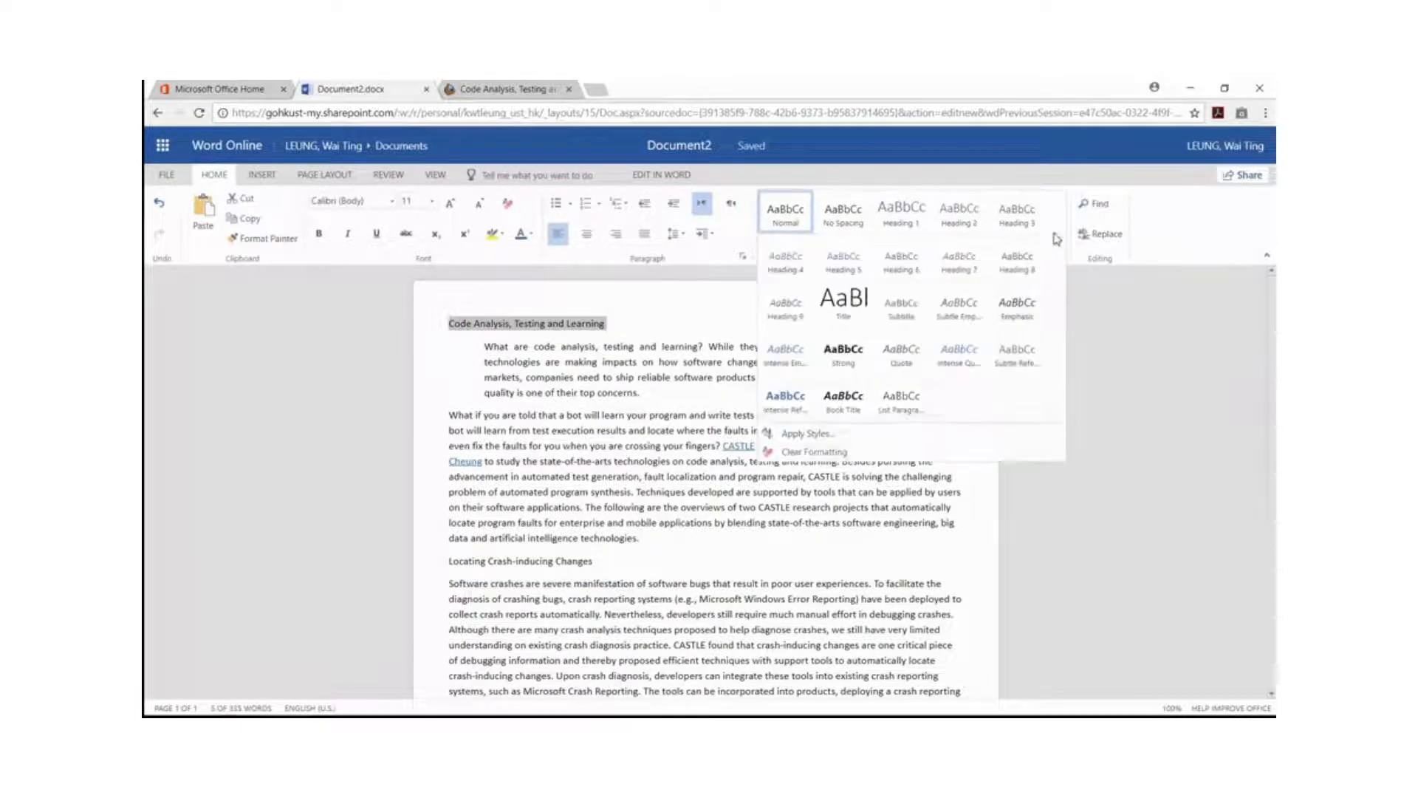
left_click(896, 229)
left_click_drag(608, 576, 443, 582)
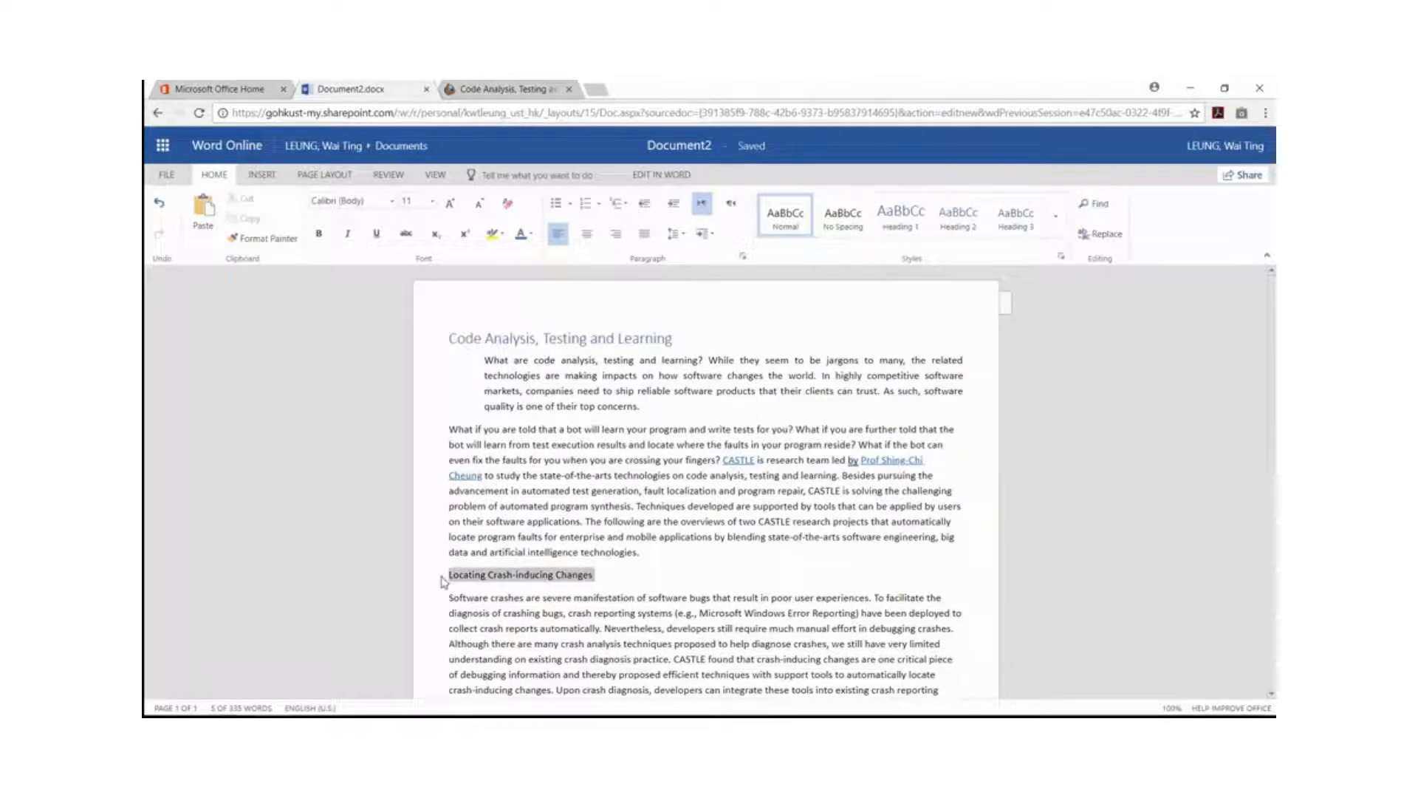
left_click(1056, 216)
left_click(903, 216)
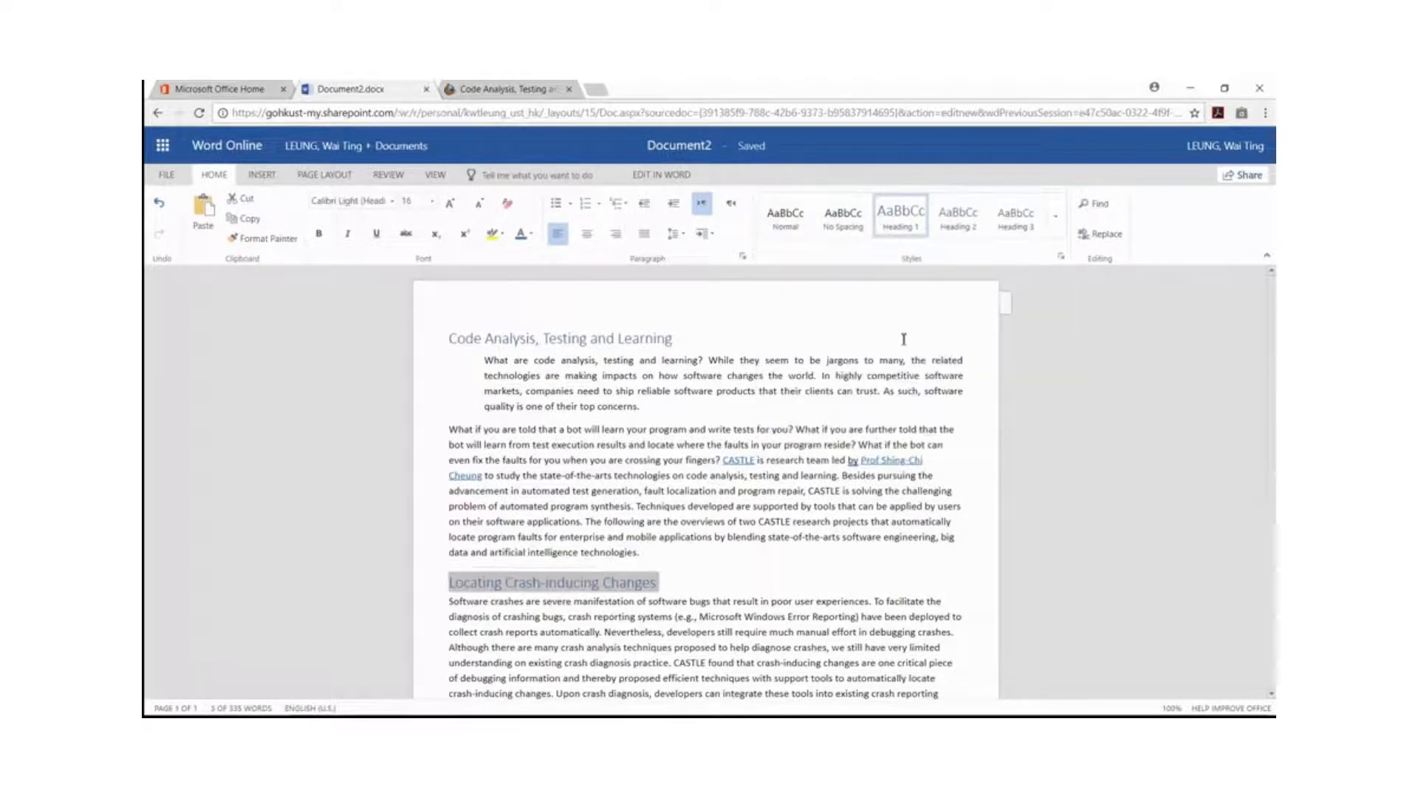
left_click(427, 373)
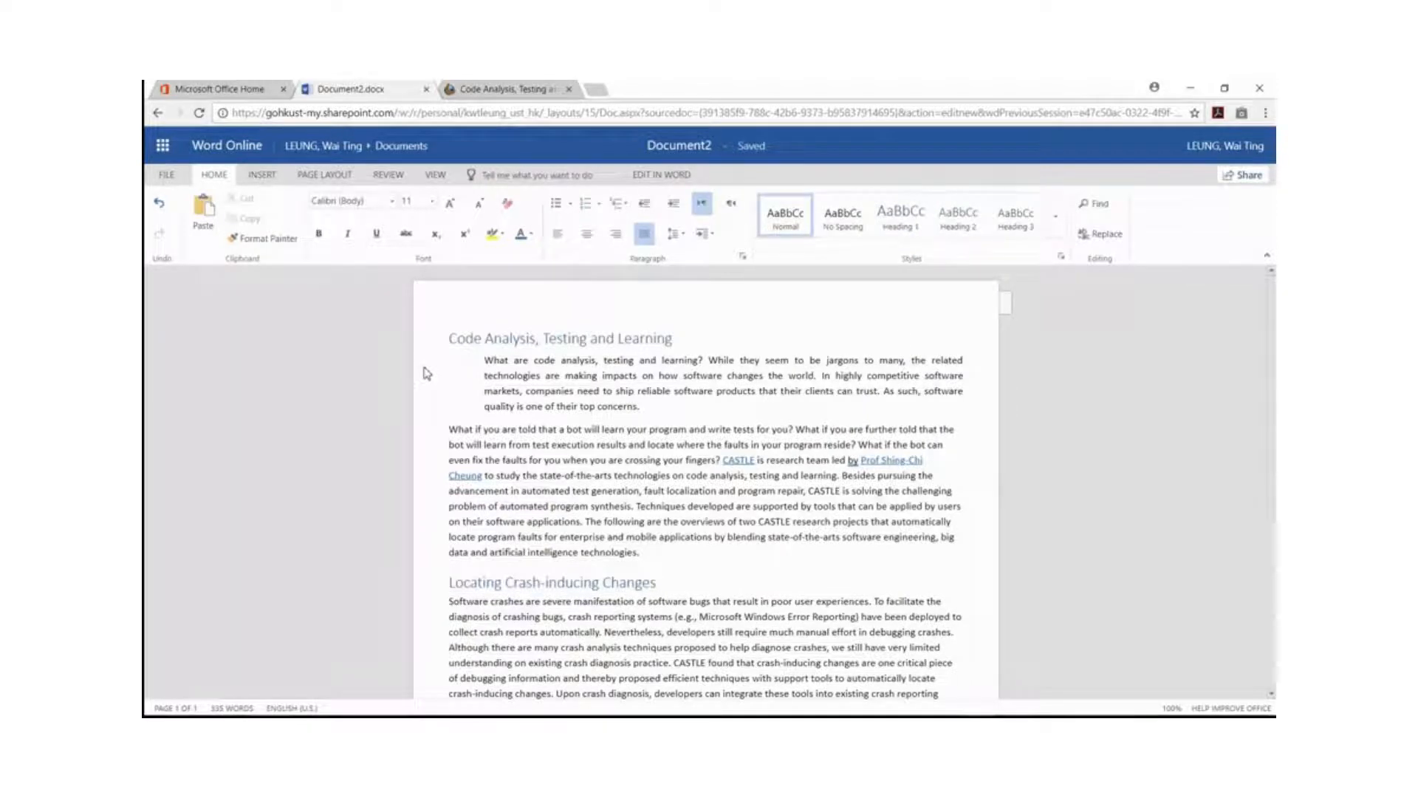
Display the Navigation pane to view the document's headings, and close it again.
left_click(436, 174)
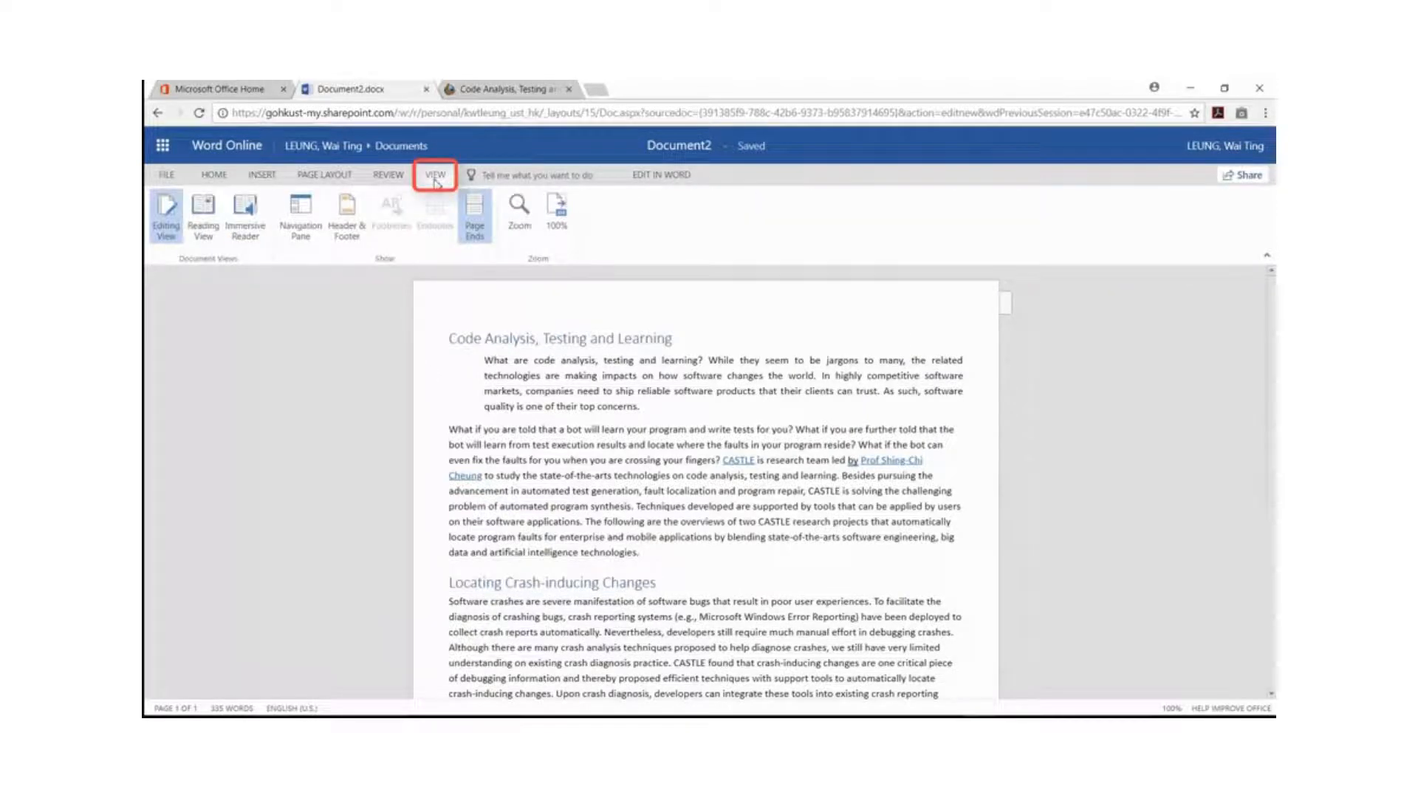
left_click(300, 214)
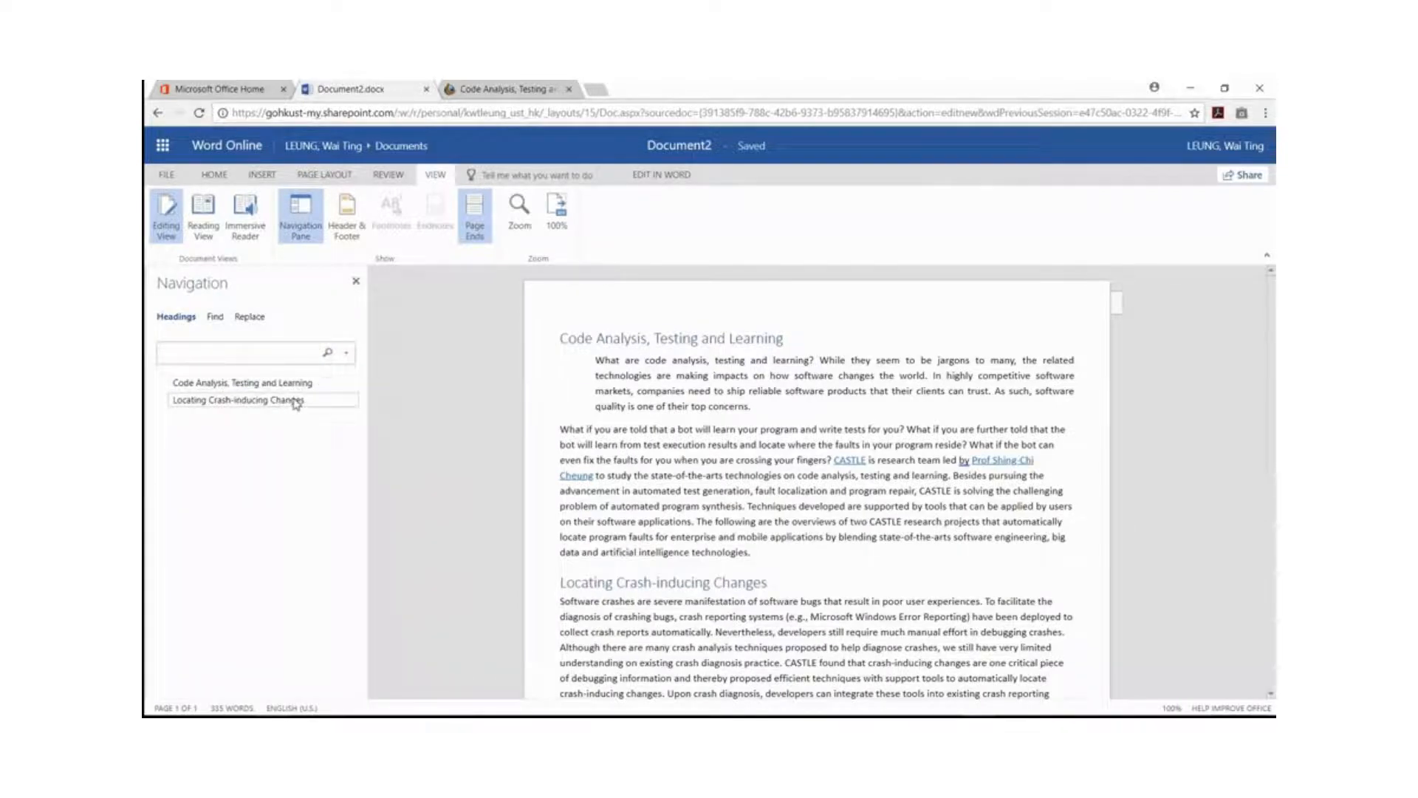
left_click(524, 423)
left_click(355, 282)
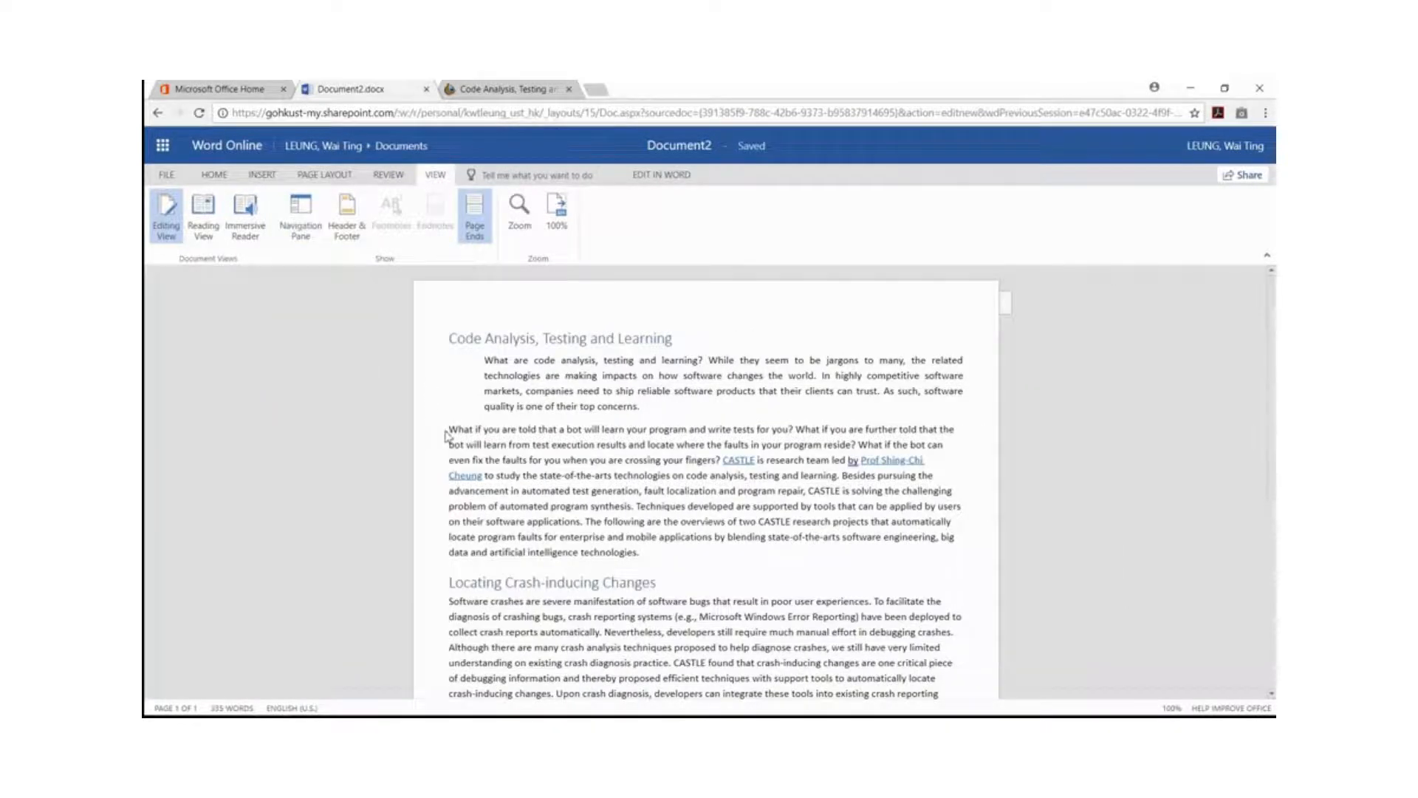
Format the words "What if you" at the start of the second paragraph as 14 pt, bold, italic and underlined.
left_click_drag(449, 429, 499, 427)
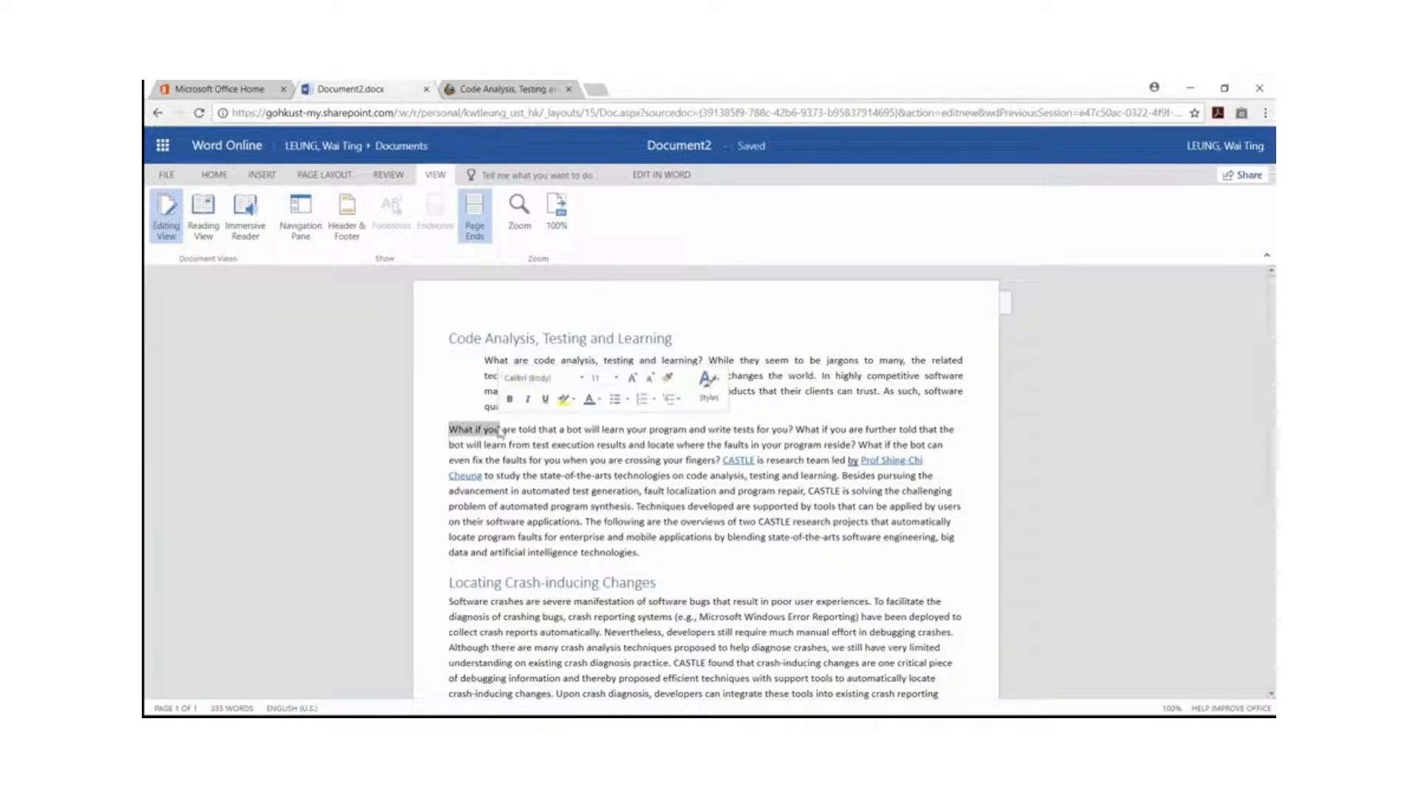
left_click(215, 174)
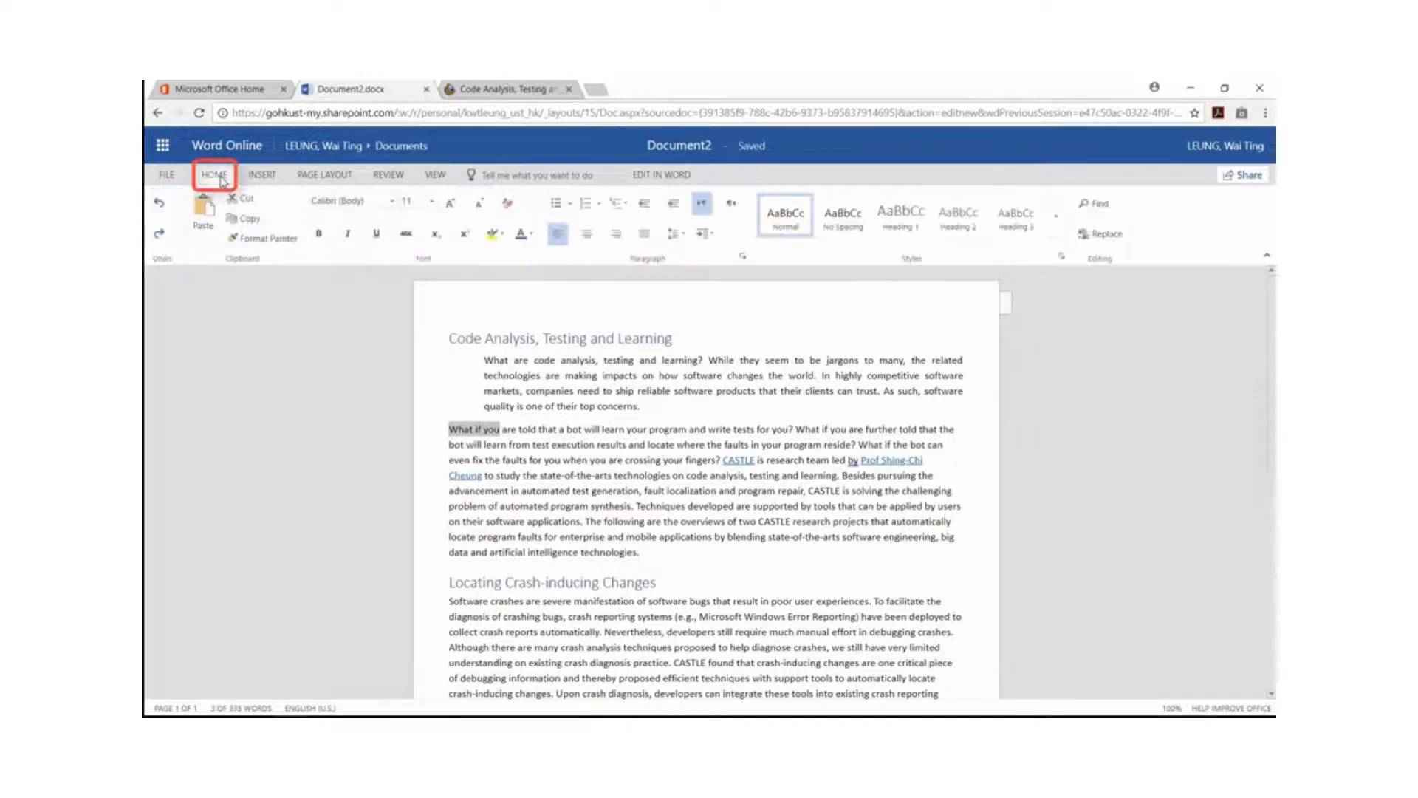
left_click(431, 201)
left_click(431, 316)
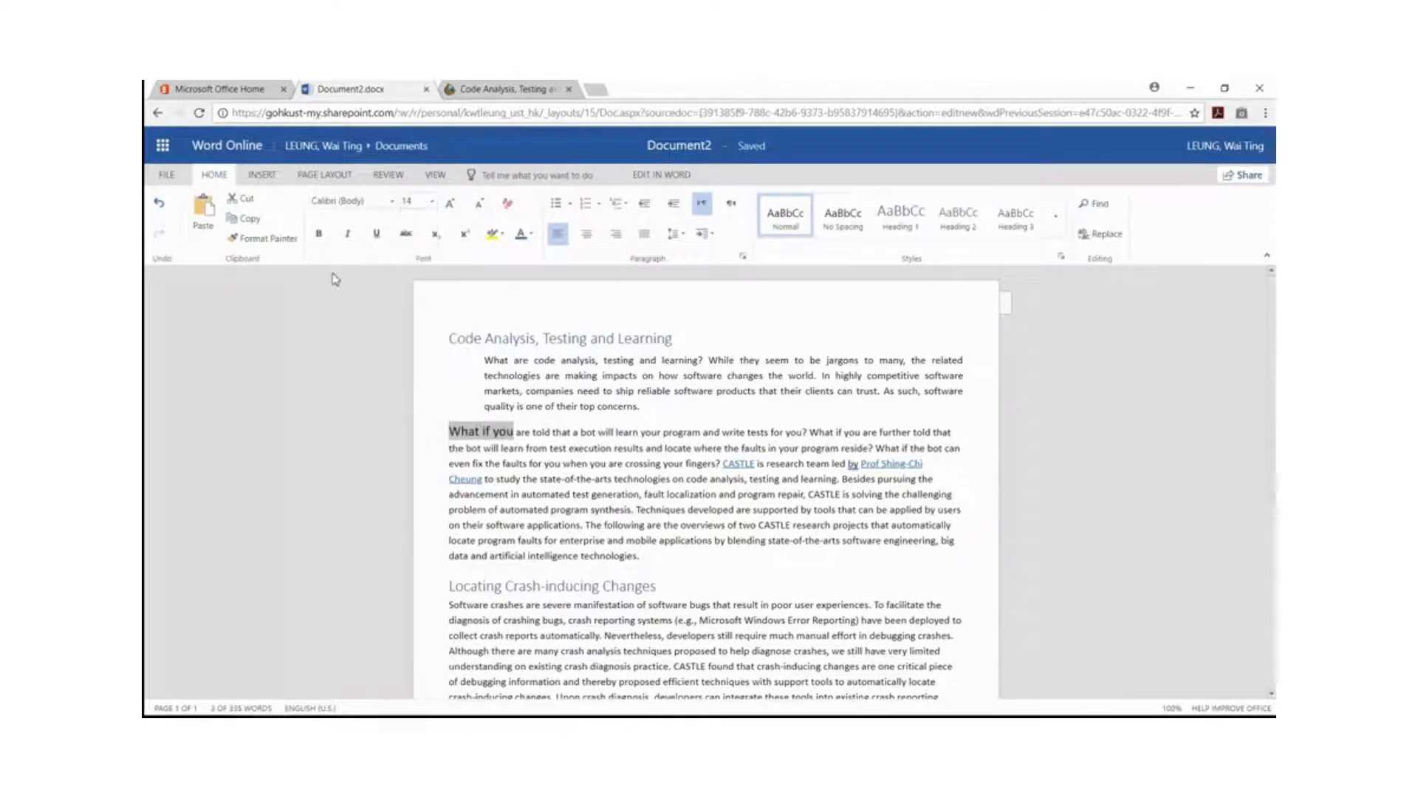
left_click(319, 235)
left_click(347, 235)
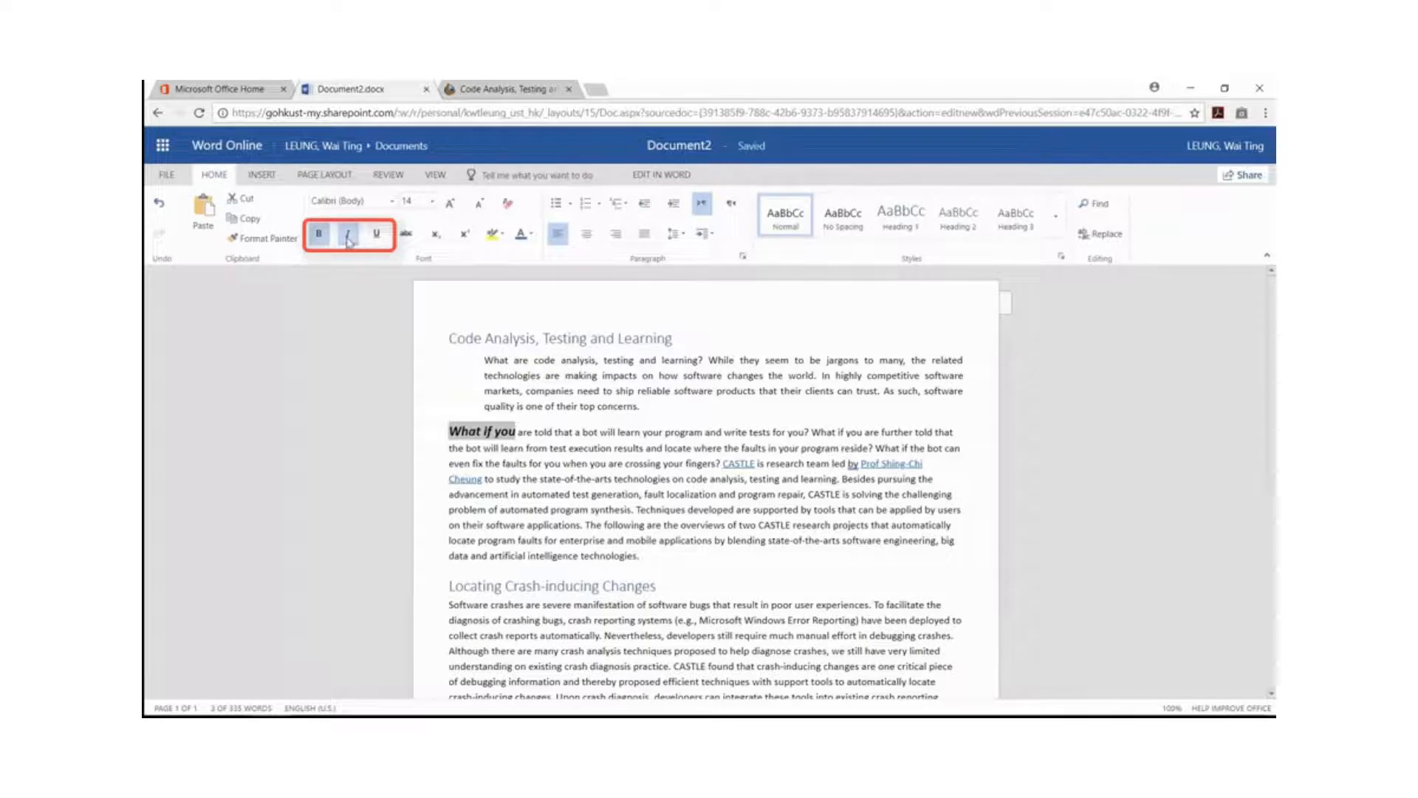
left_click(380, 238)
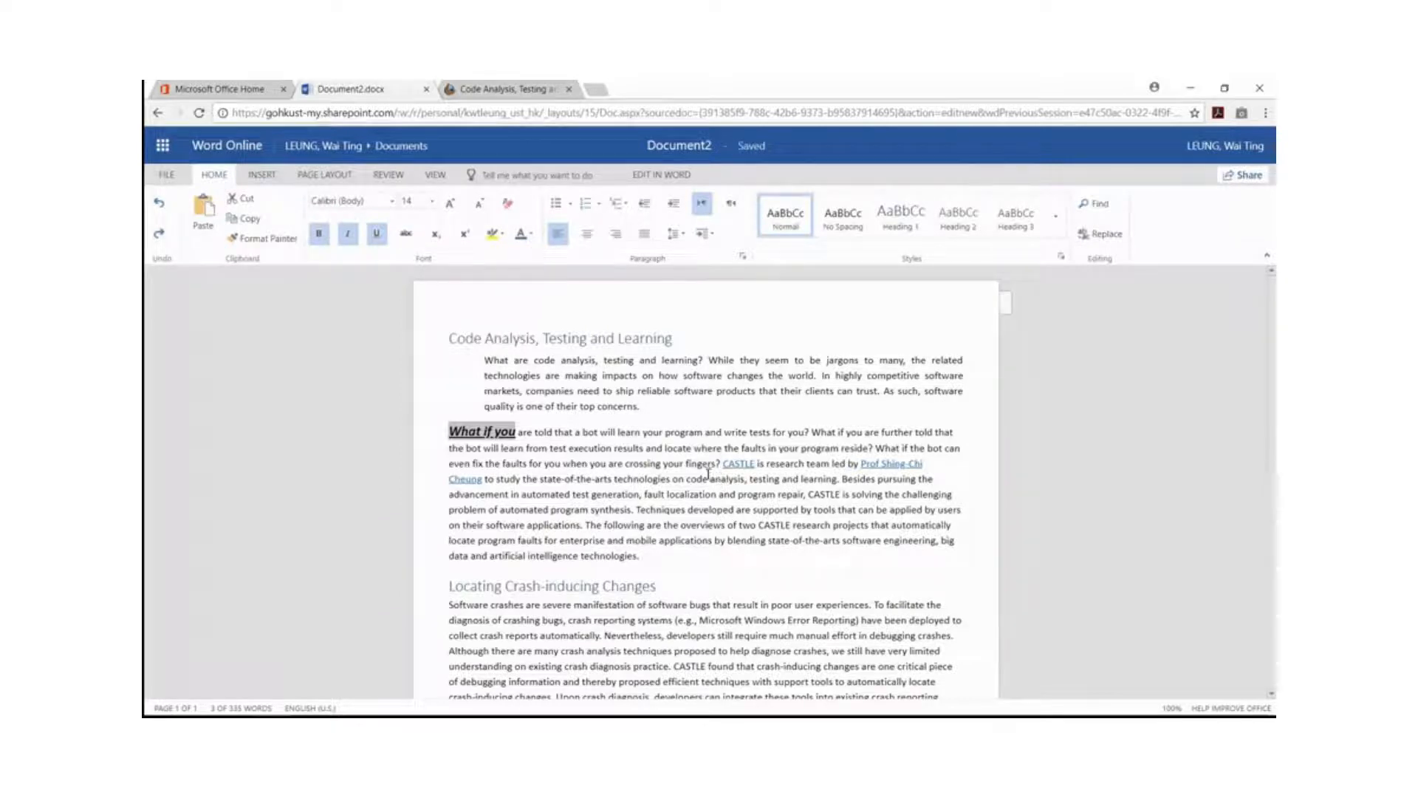
Insert a 2x2 table directly after the second body paragraph.
left_click(662, 552)
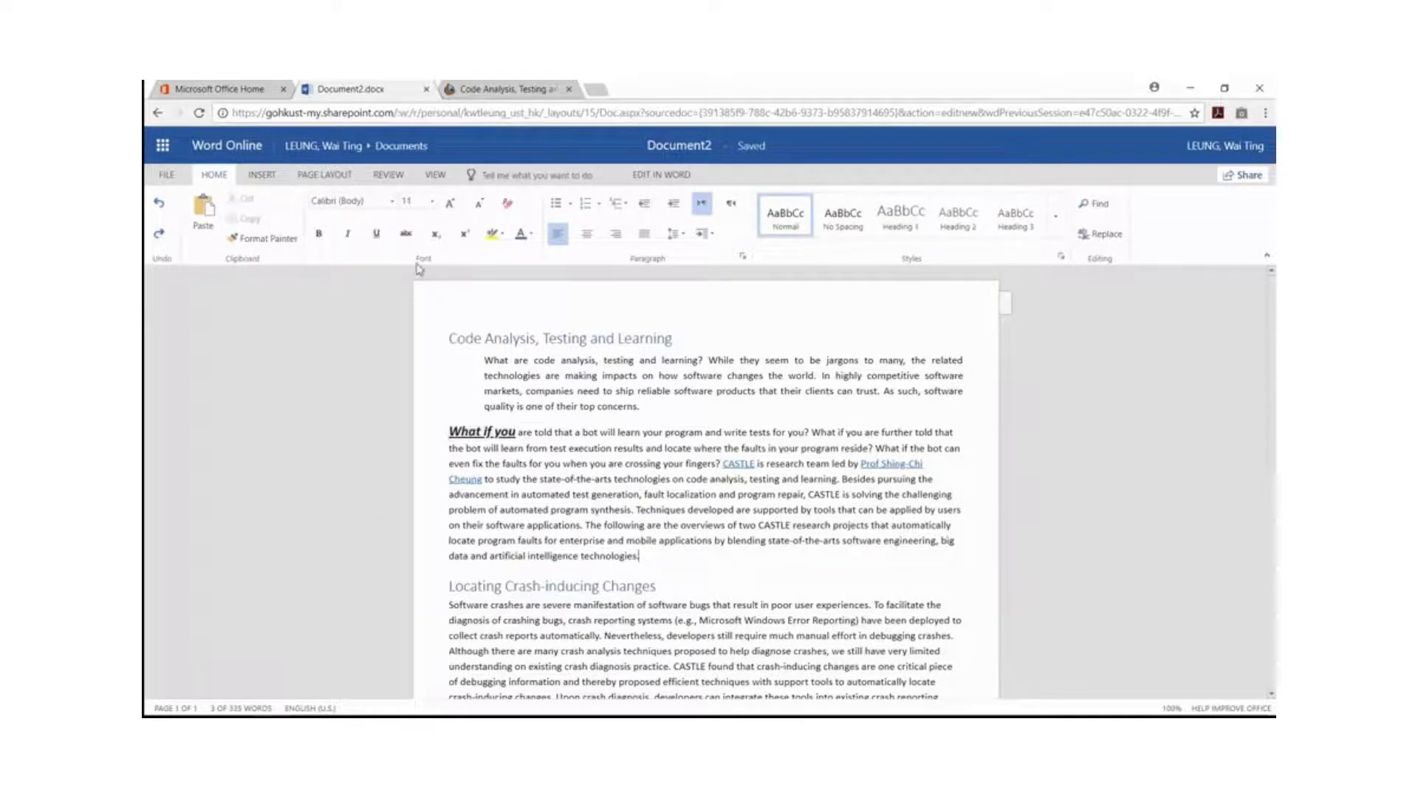
left_click(261, 174)
left_click(213, 222)
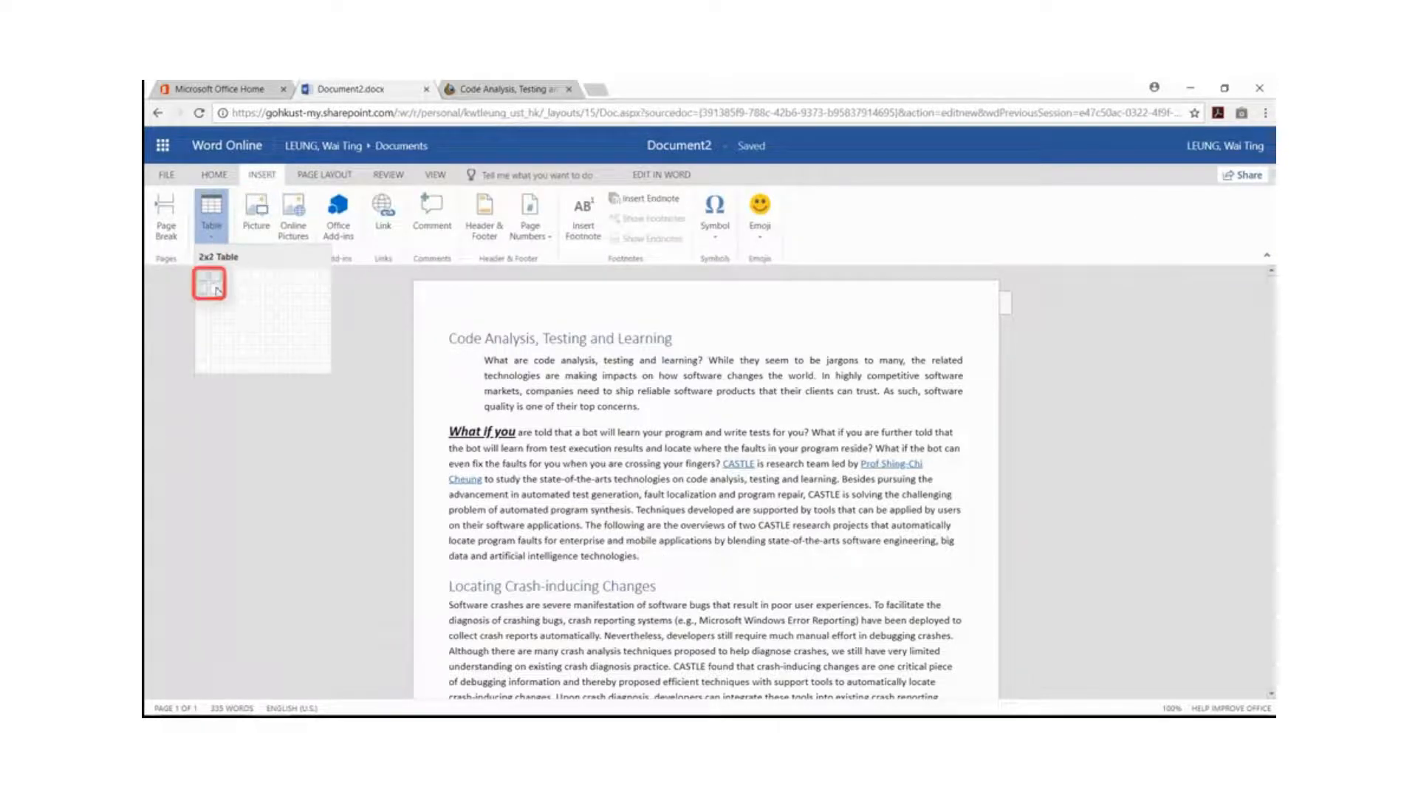
left_click(219, 293)
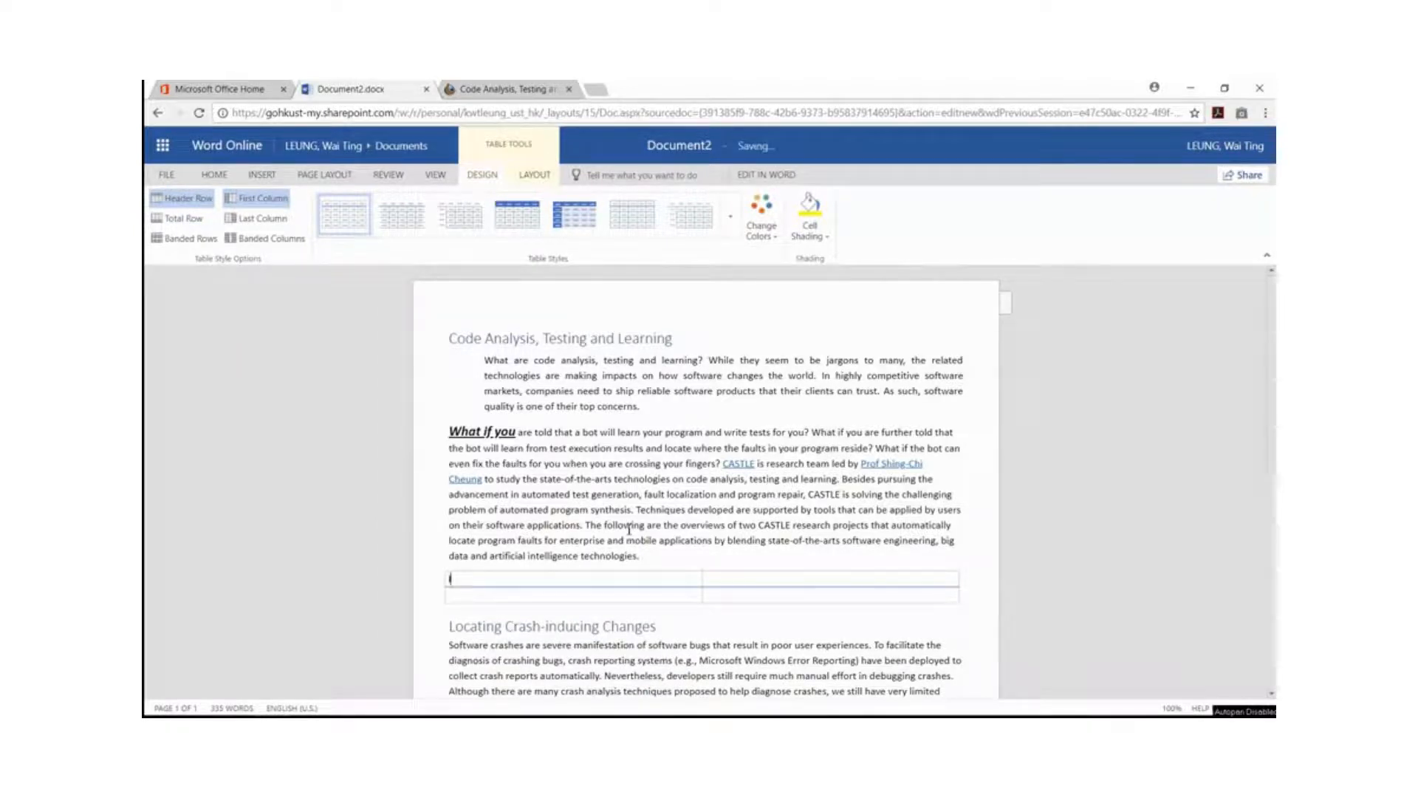
Fill the four cells of the 2x2 table with Item1, Item2, Item3 and Item4.
key("Tab")
type("Item2")
key("Down")
type("Item3")
key("Tab")
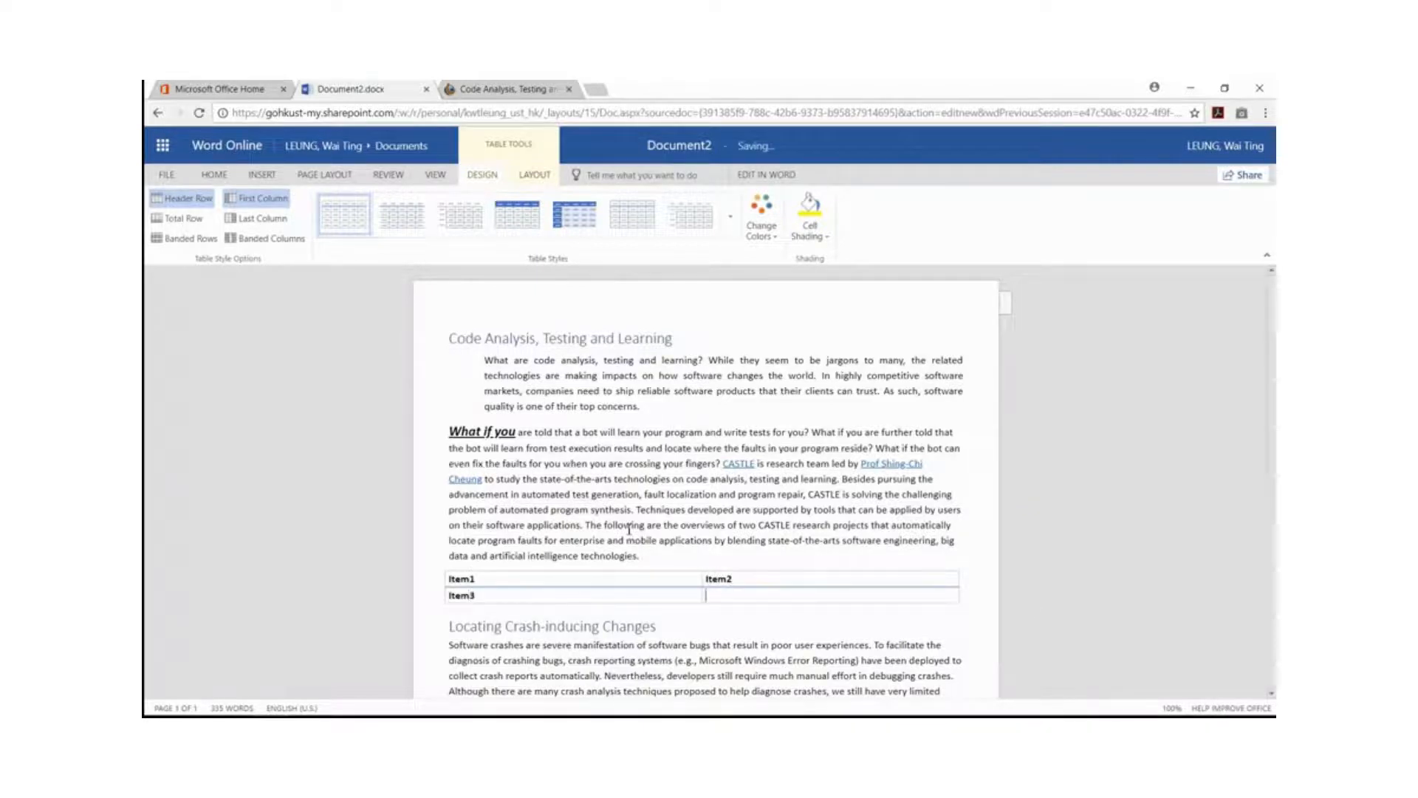
type("Item4")
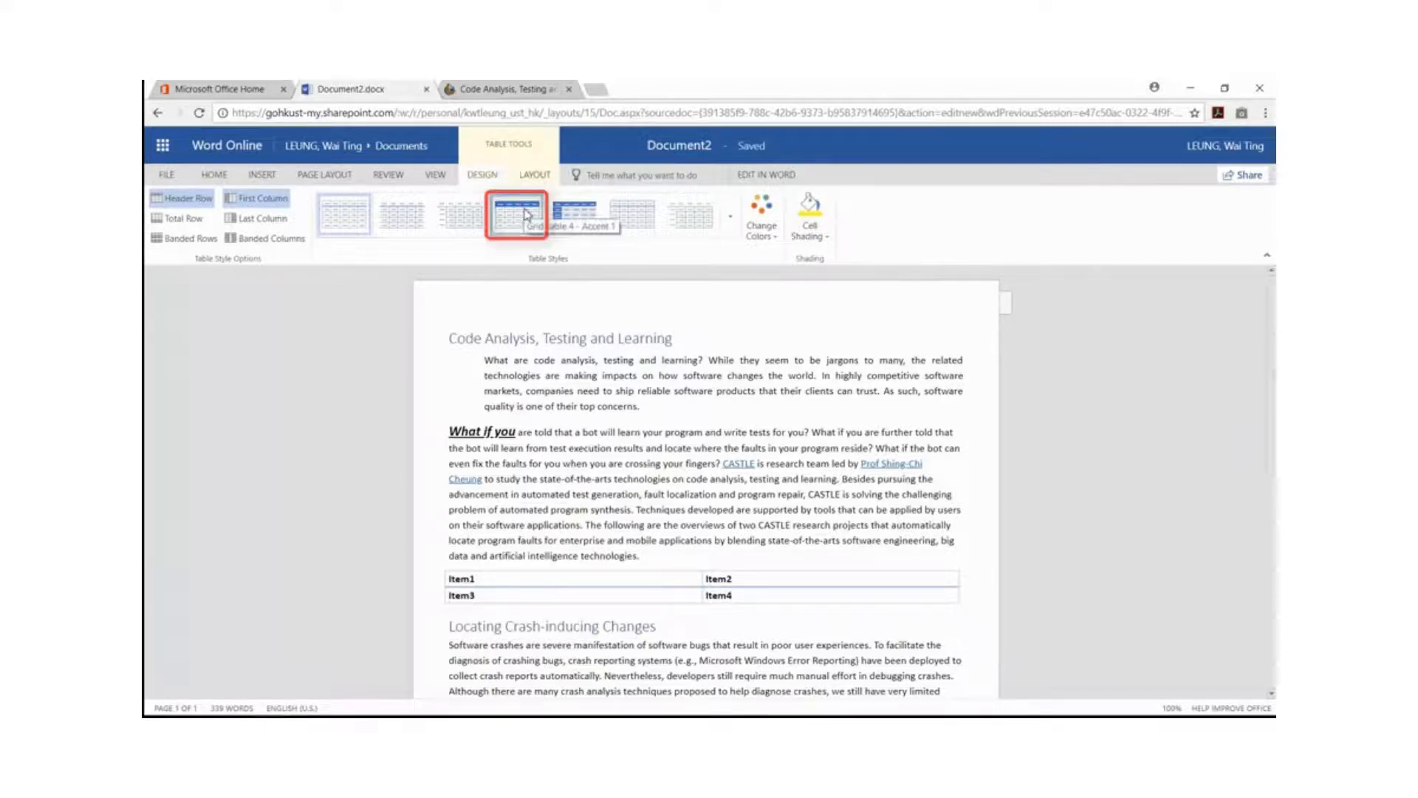
Apply the Grid Table 4 - Accent 1 style to the table, and insert a blank row below Item4 and a blank column before it.
left_click(518, 212)
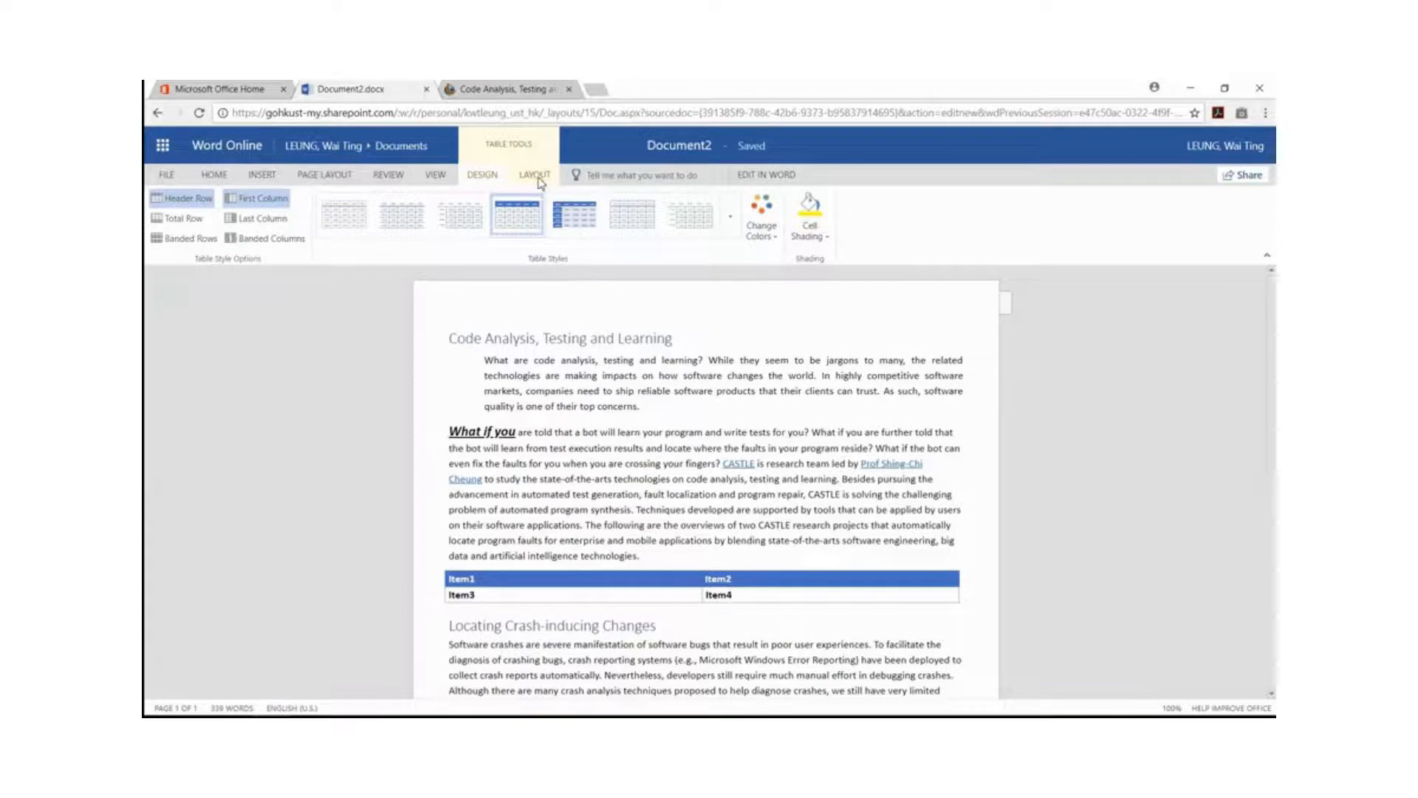
left_click(537, 178)
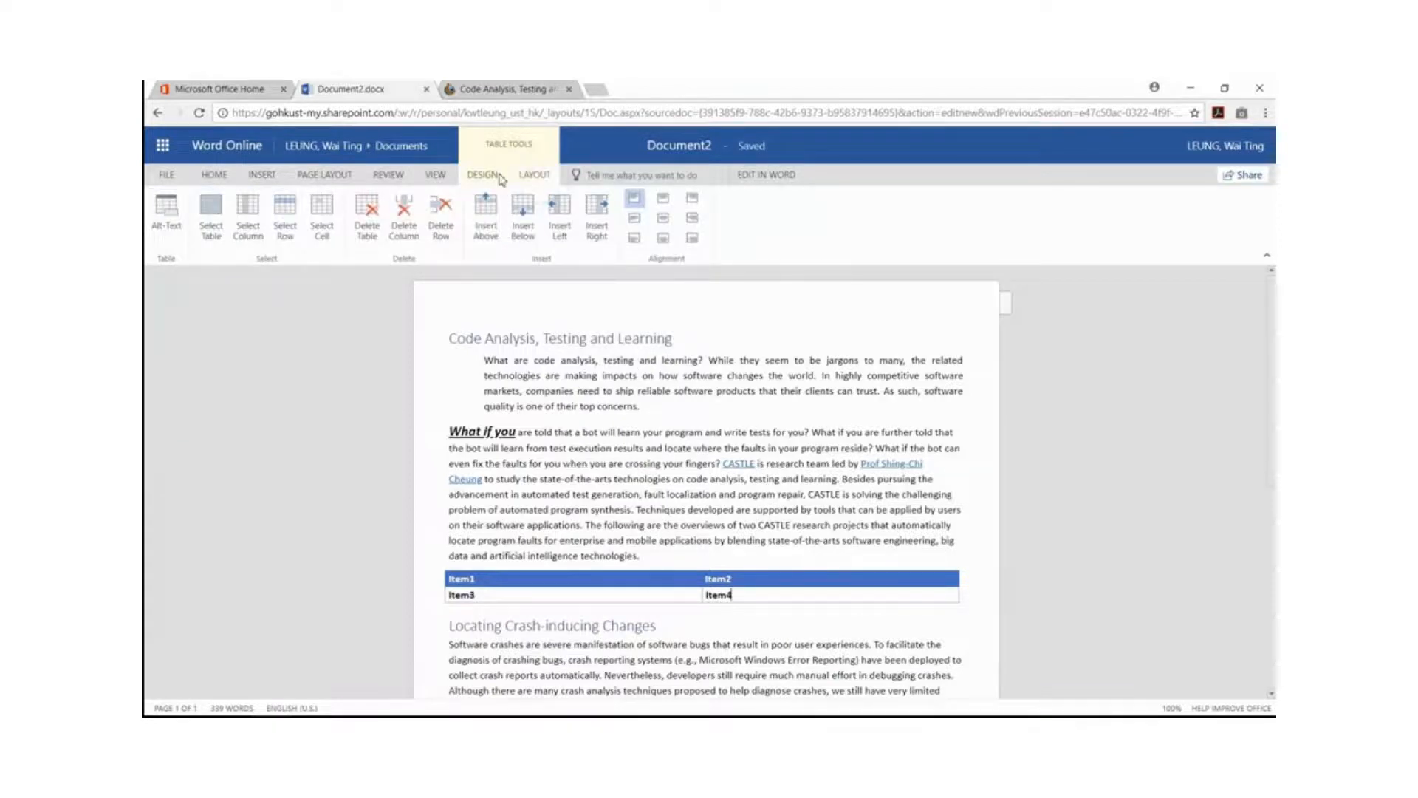
left_click(522, 216)
left_click(592, 225)
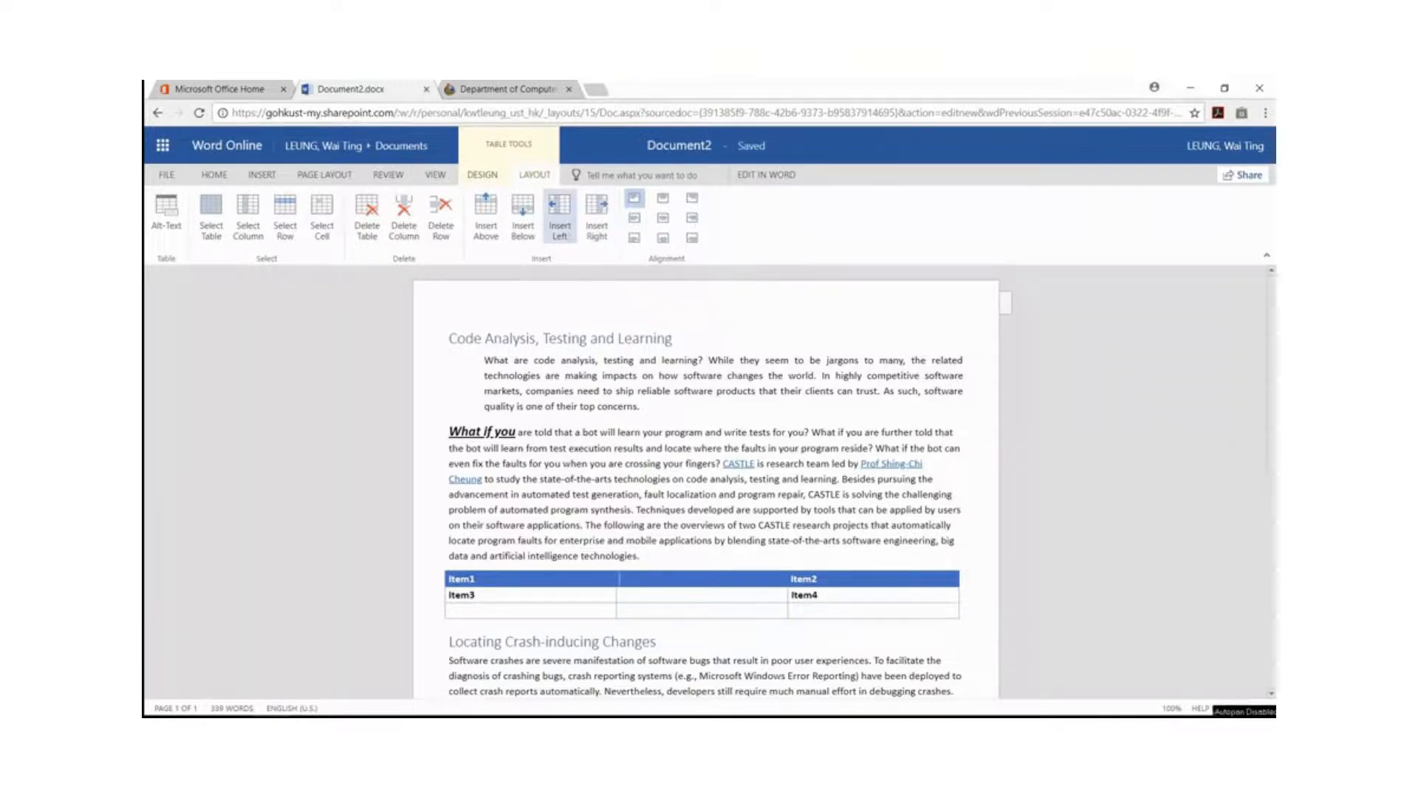
Add the footnote "A research area of CSE@HKUST" after the "Code Analysis, Testing and Learning" heading, and display the document's footnotes.
left_click(680, 342)
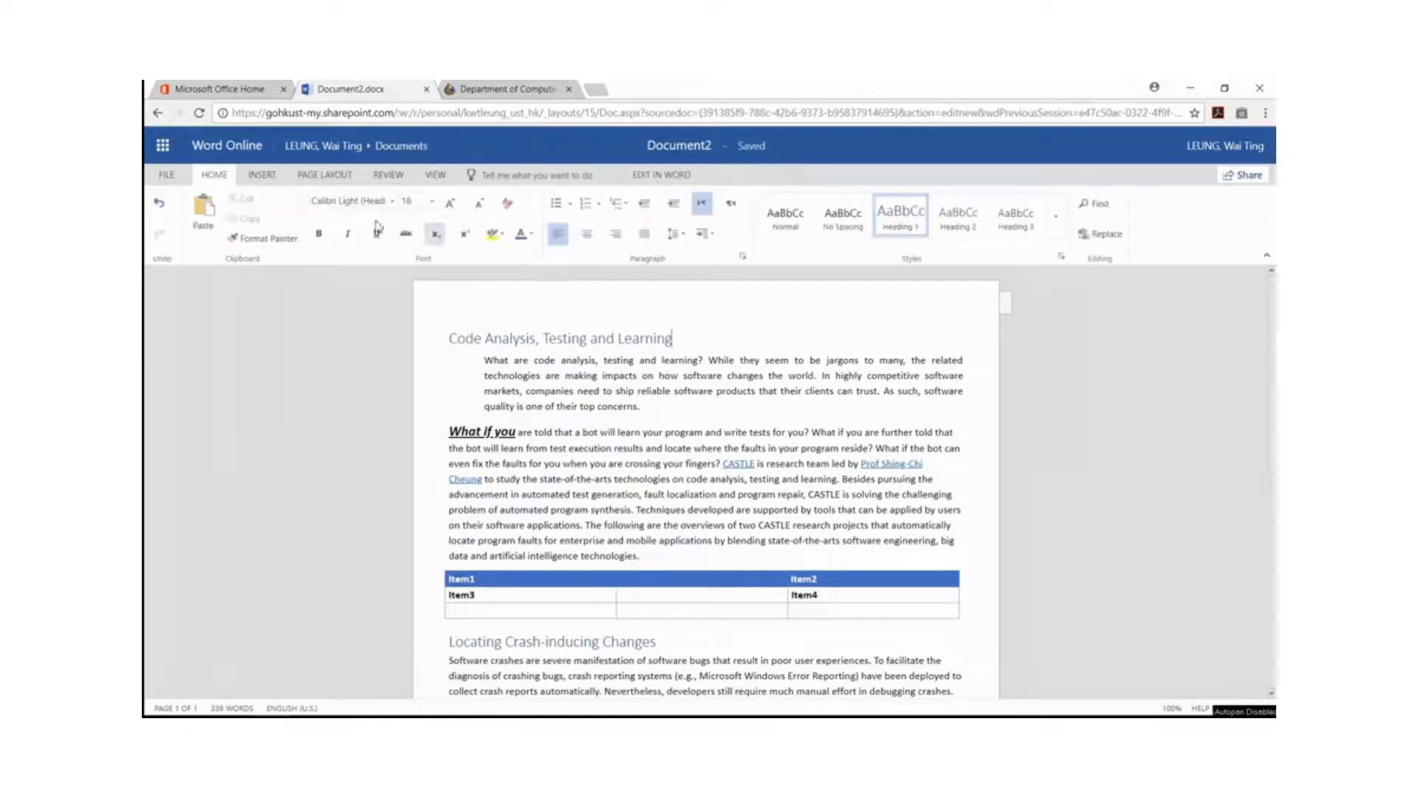
left_click(261, 175)
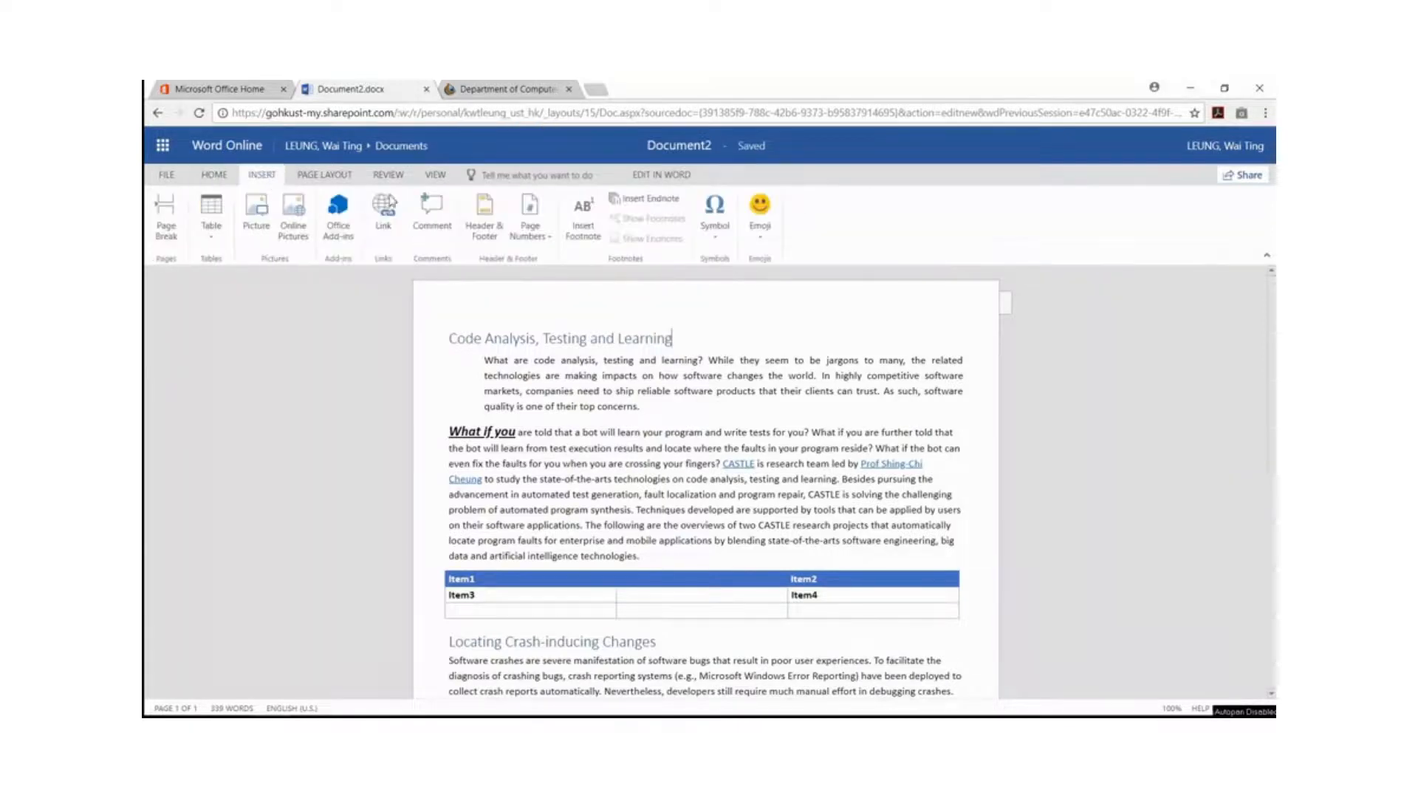
left_click(584, 231)
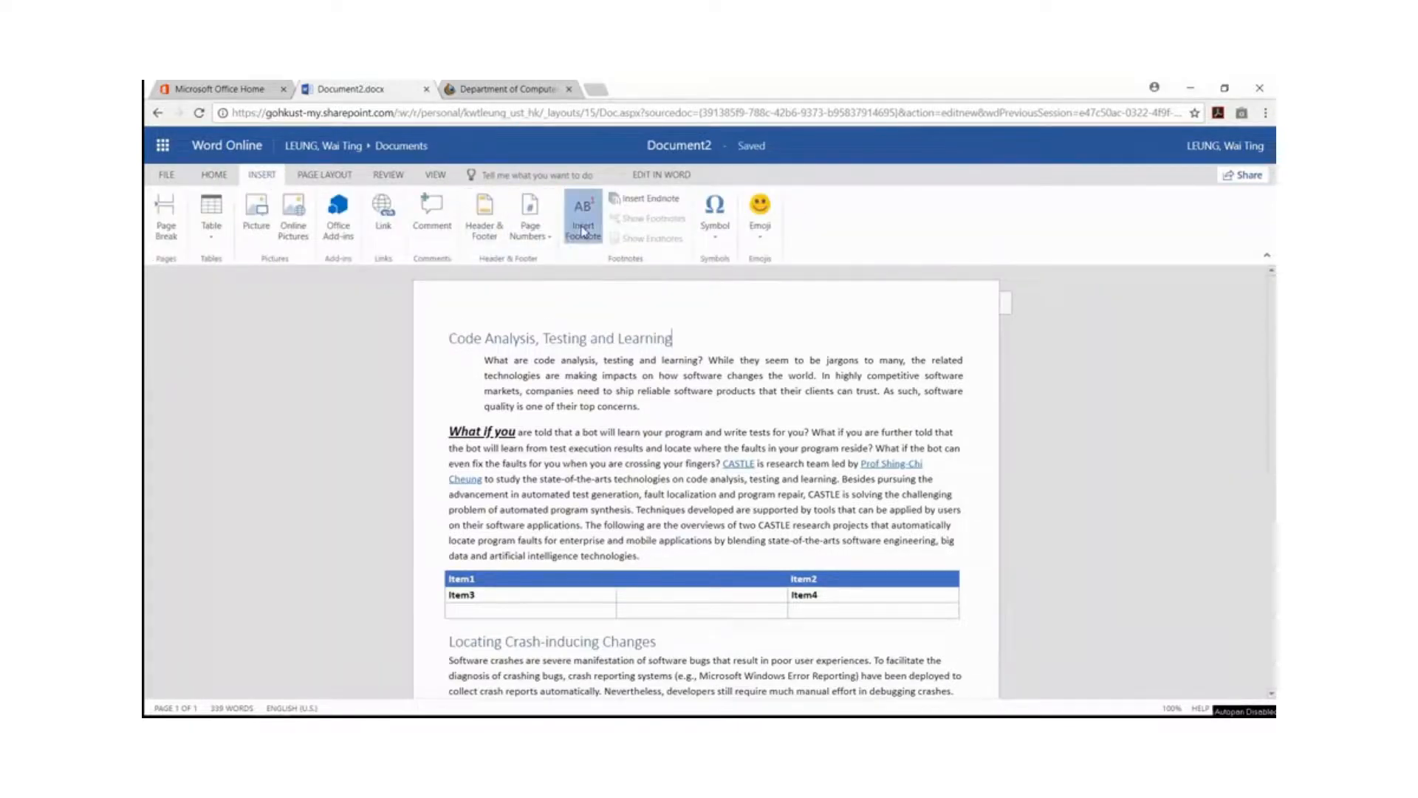
type("A ")
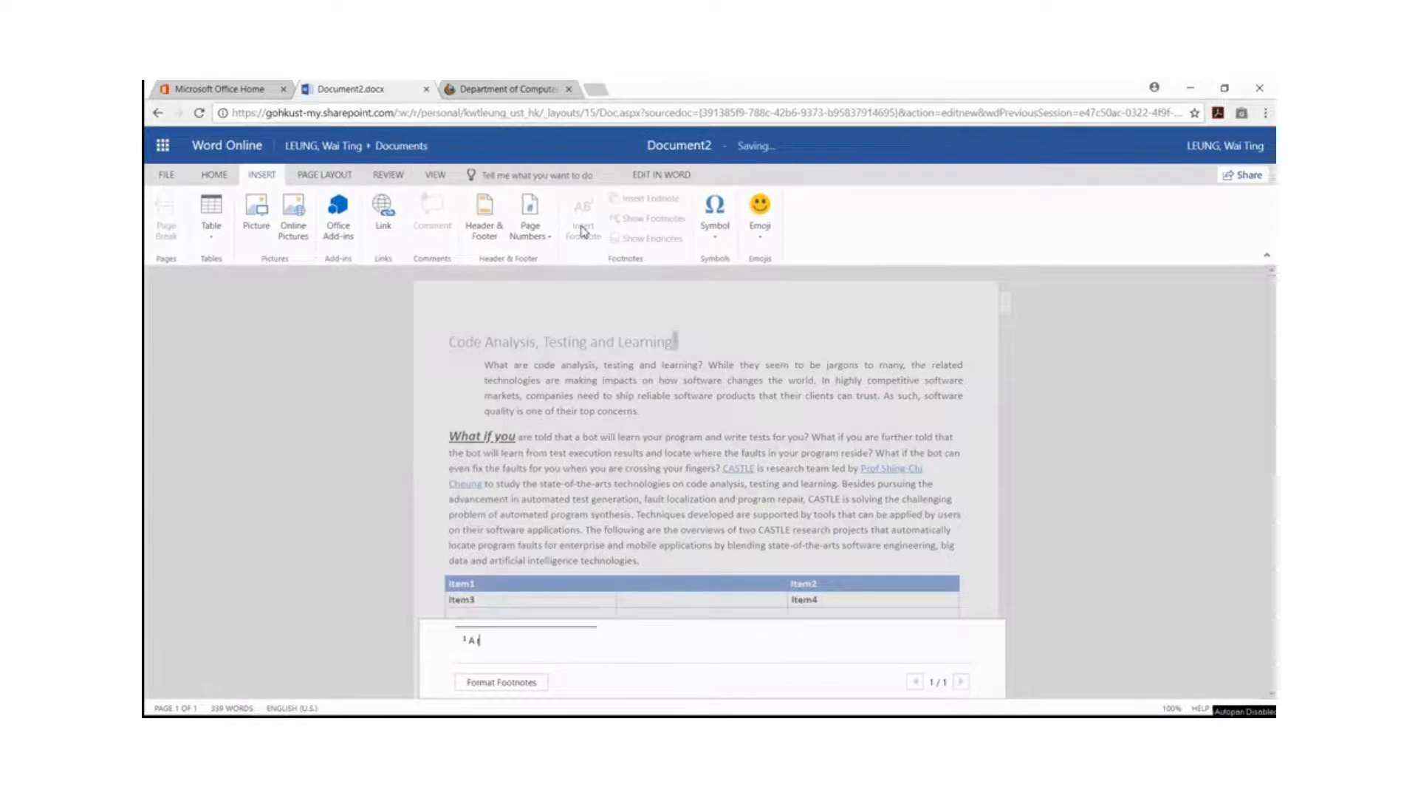
type("research area of CSE@HKUST")
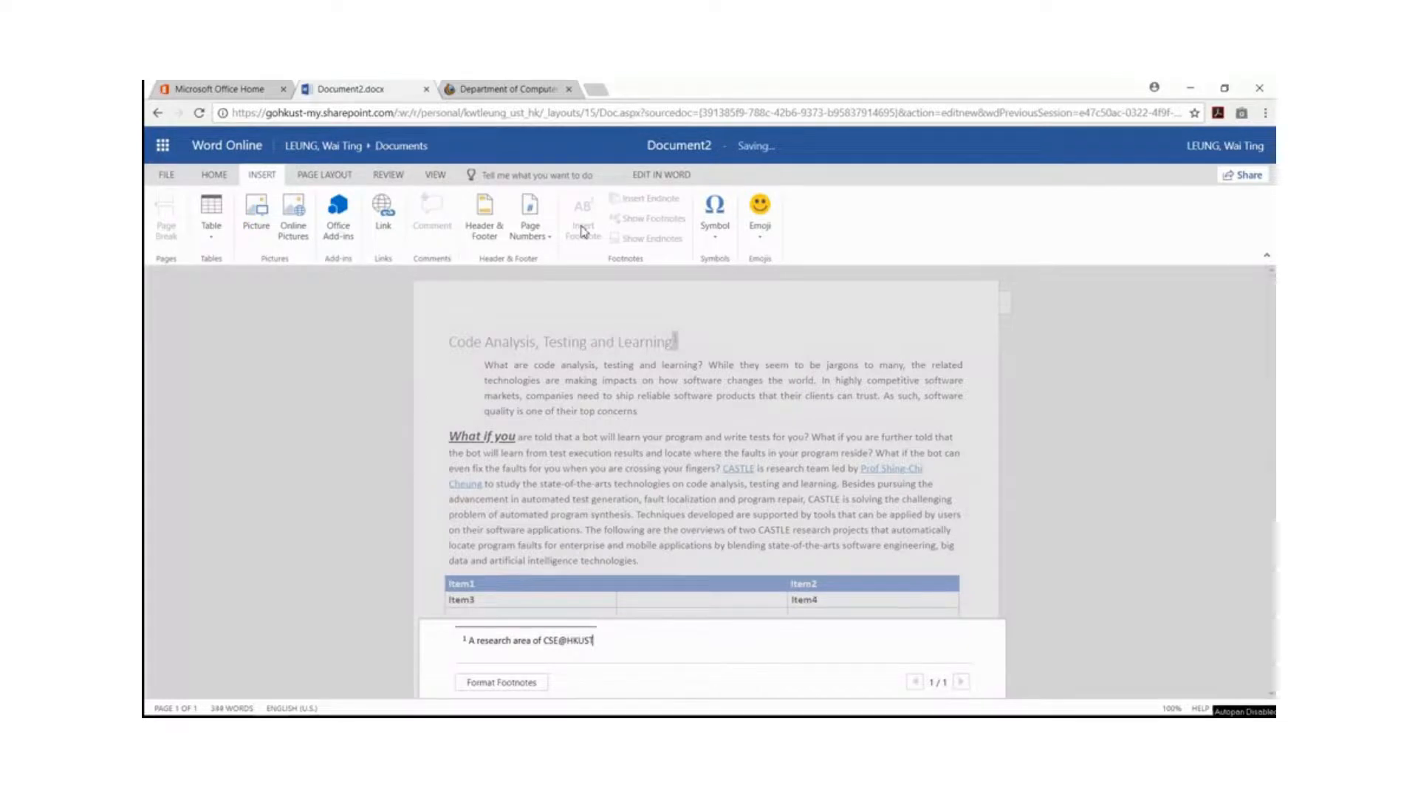
left_click(680, 414)
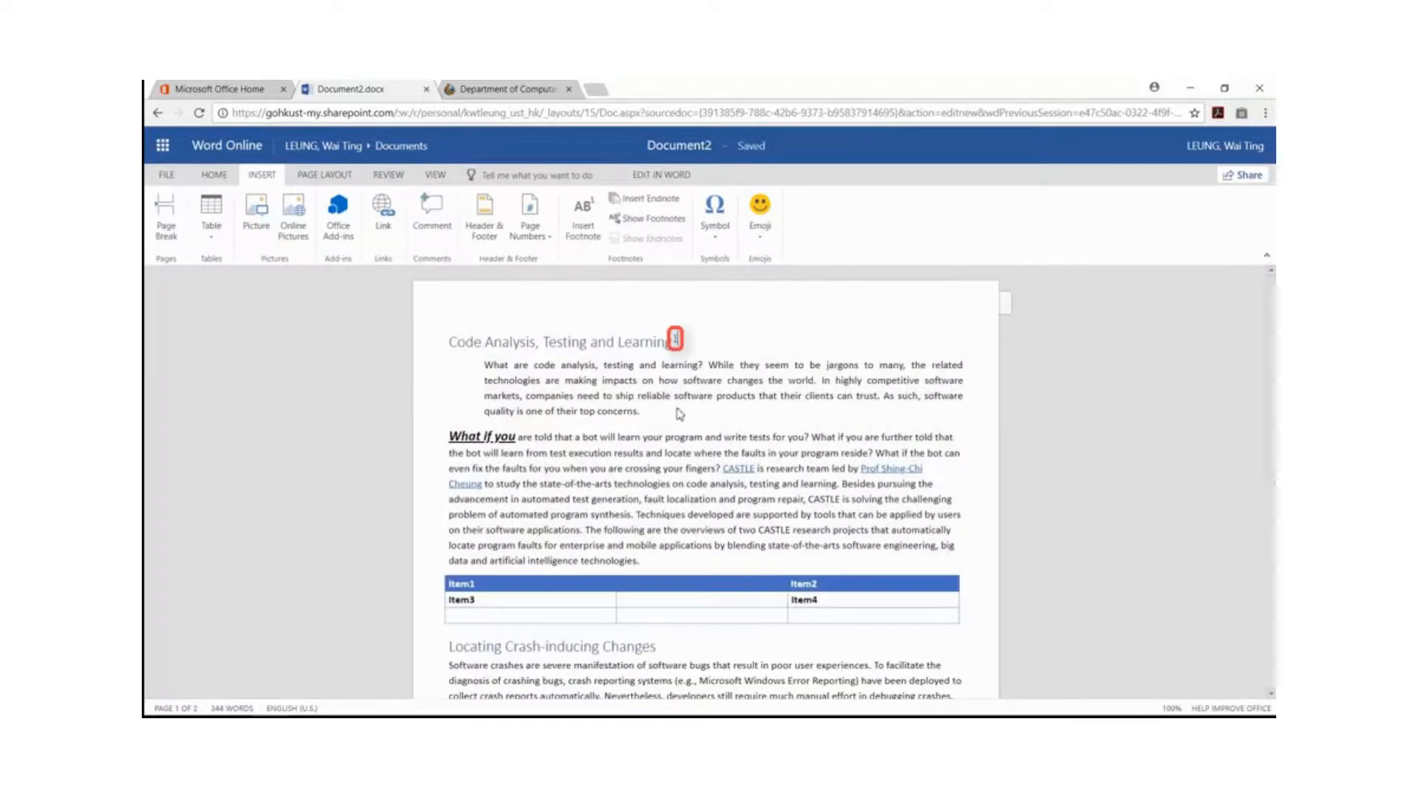
left_click(435, 174)
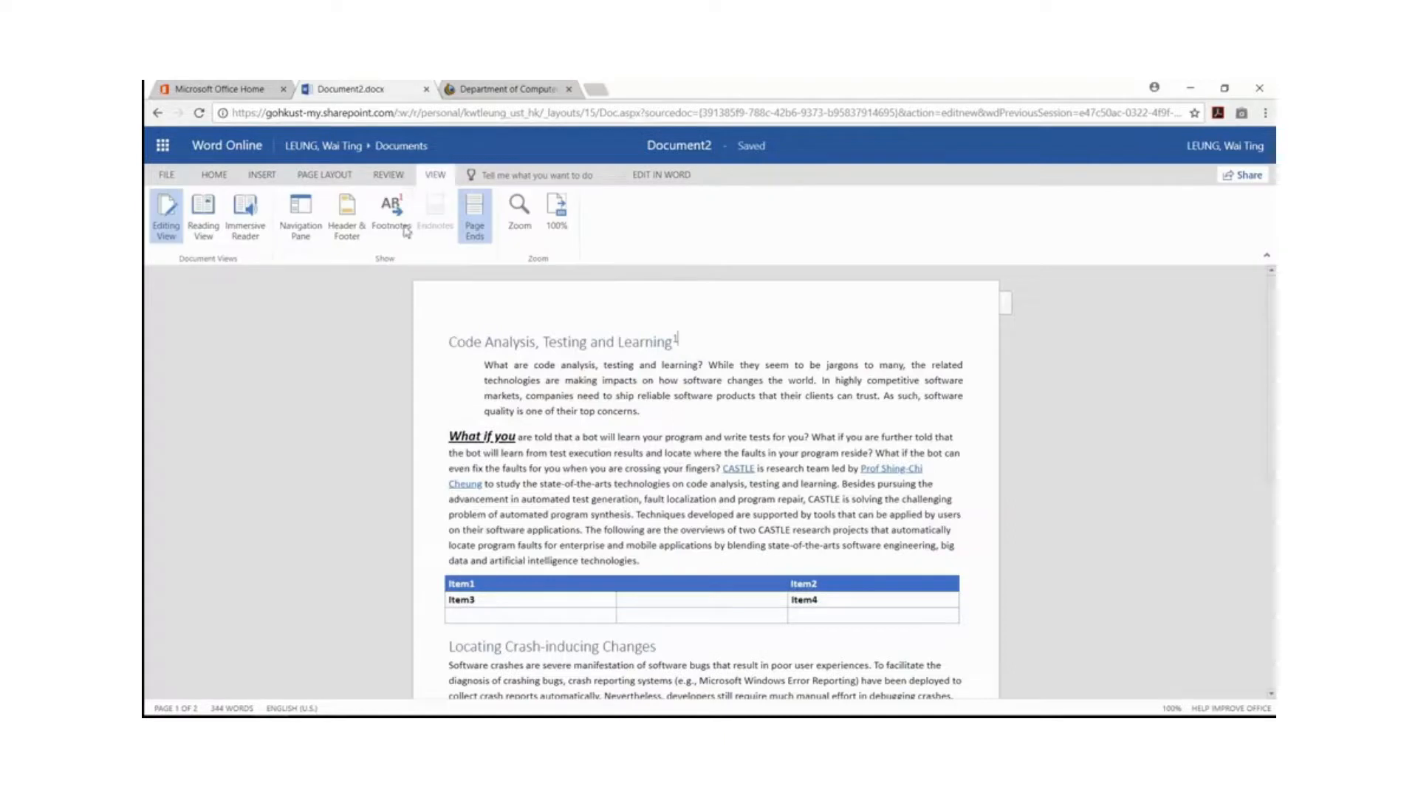
left_click(395, 235)
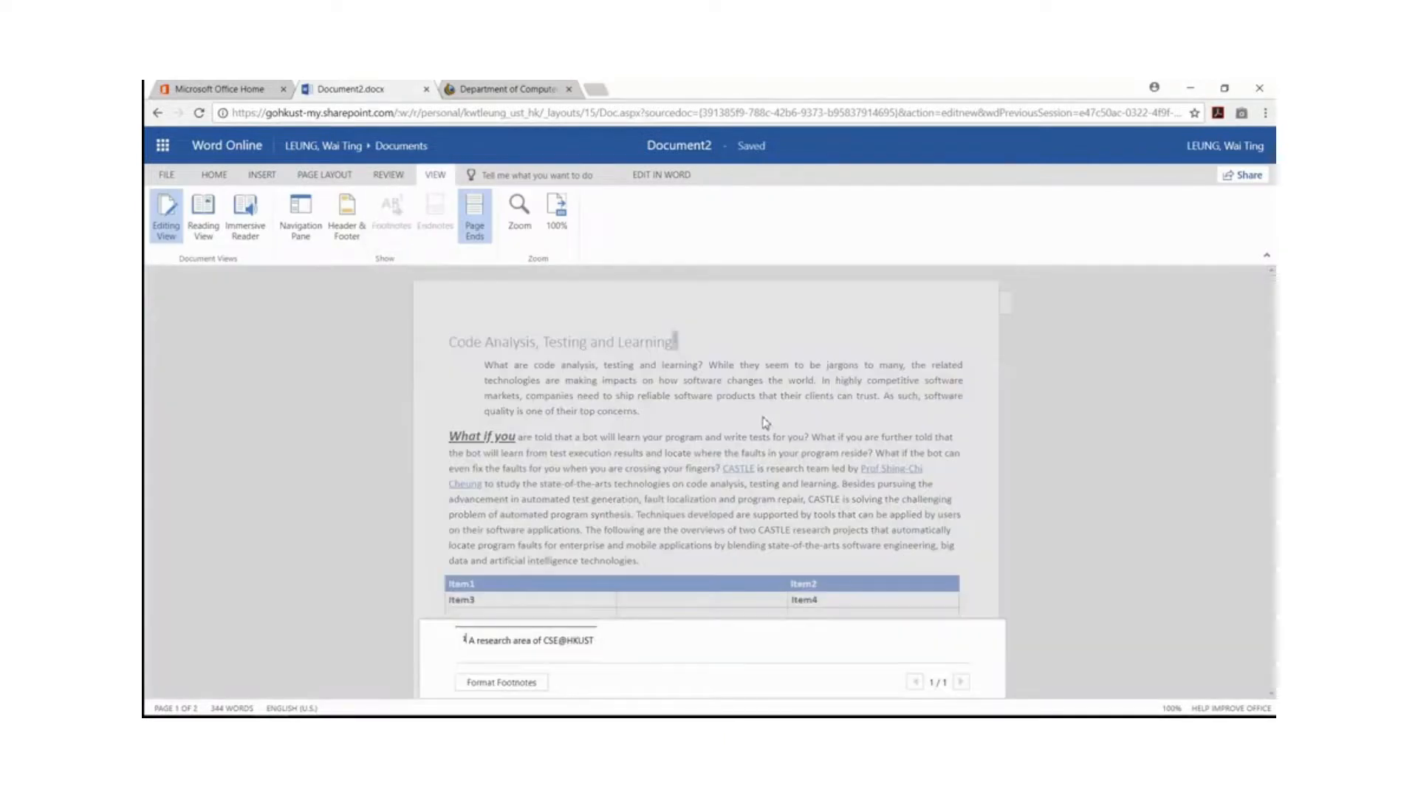
Download the document as a PDF and look through the opened Document2.pdf.
left_click(169, 176)
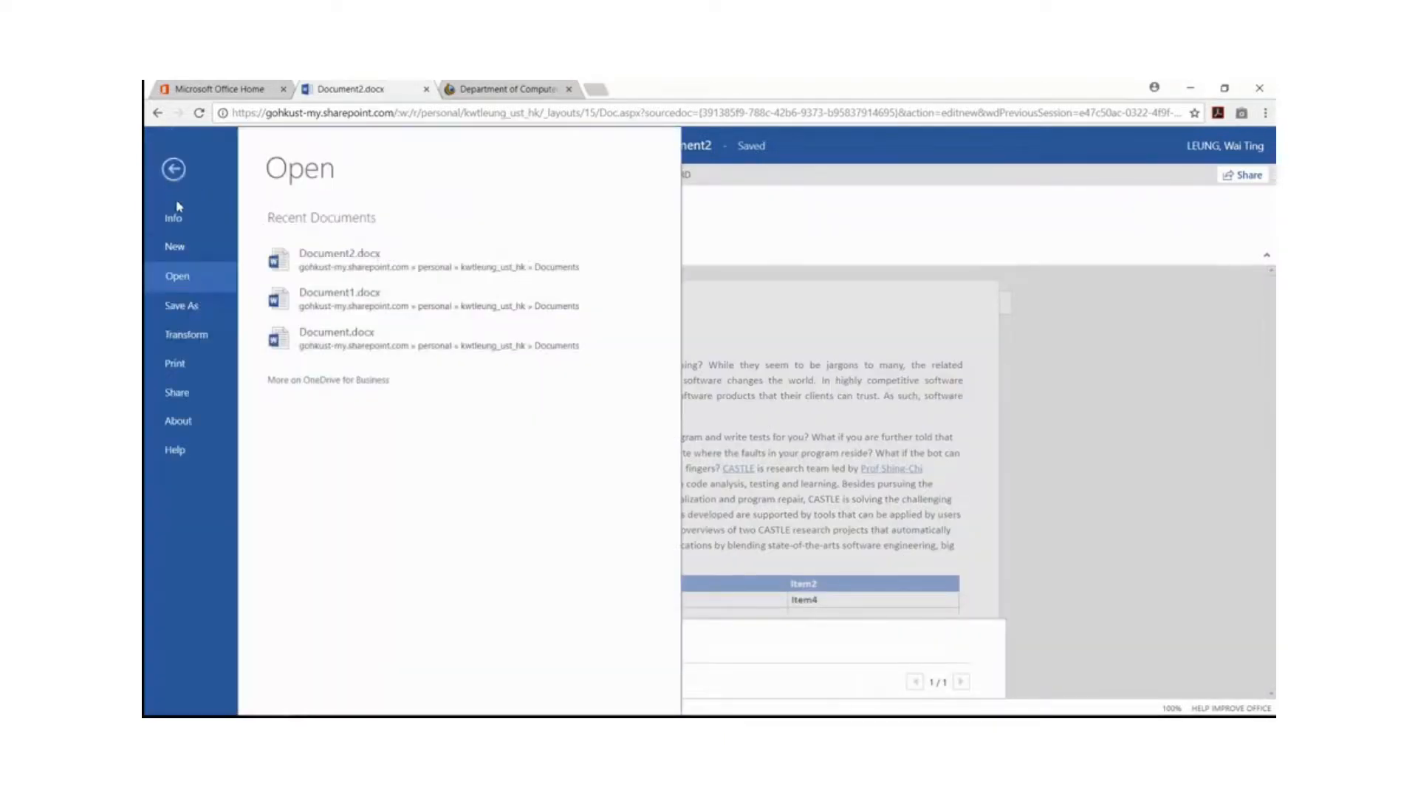
left_click(182, 304)
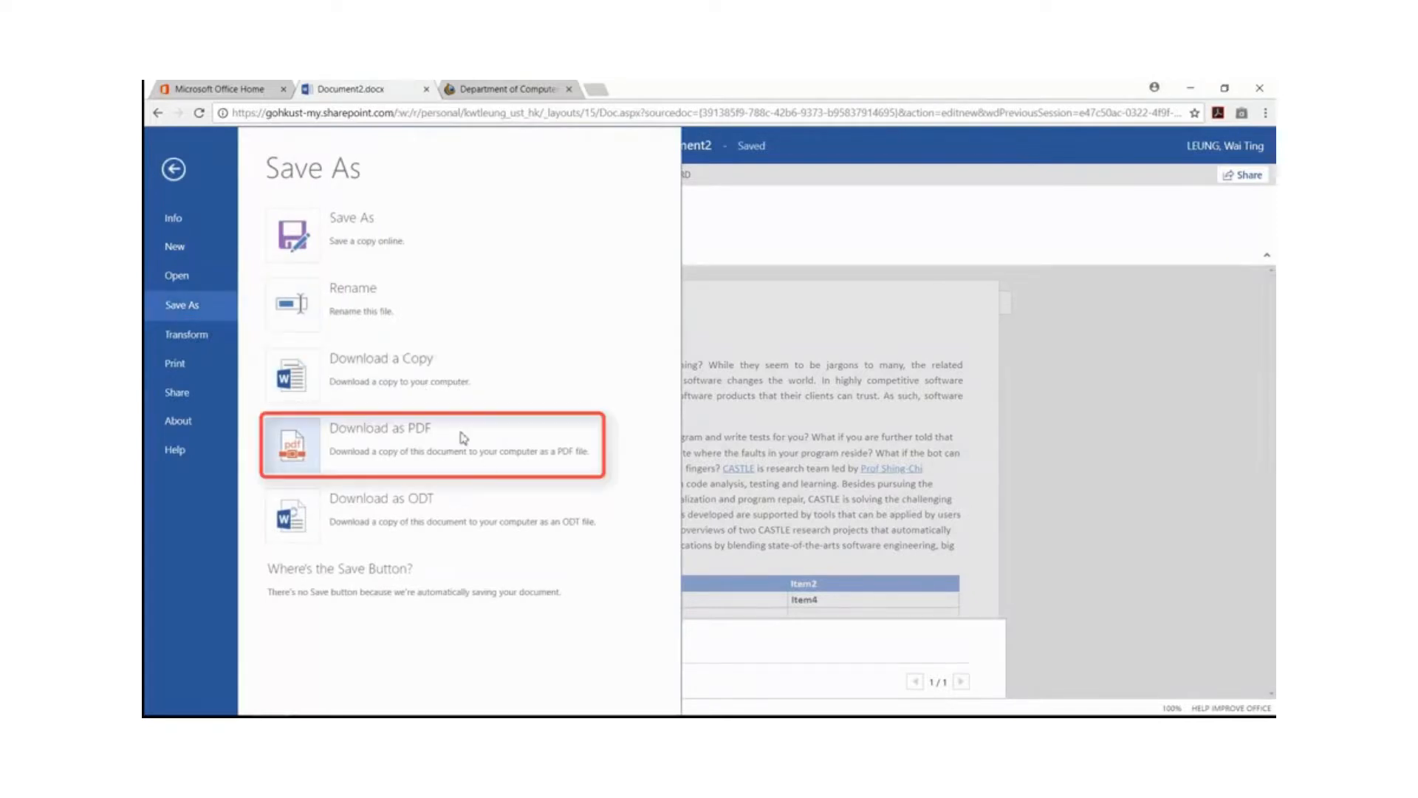
left_click(299, 448)
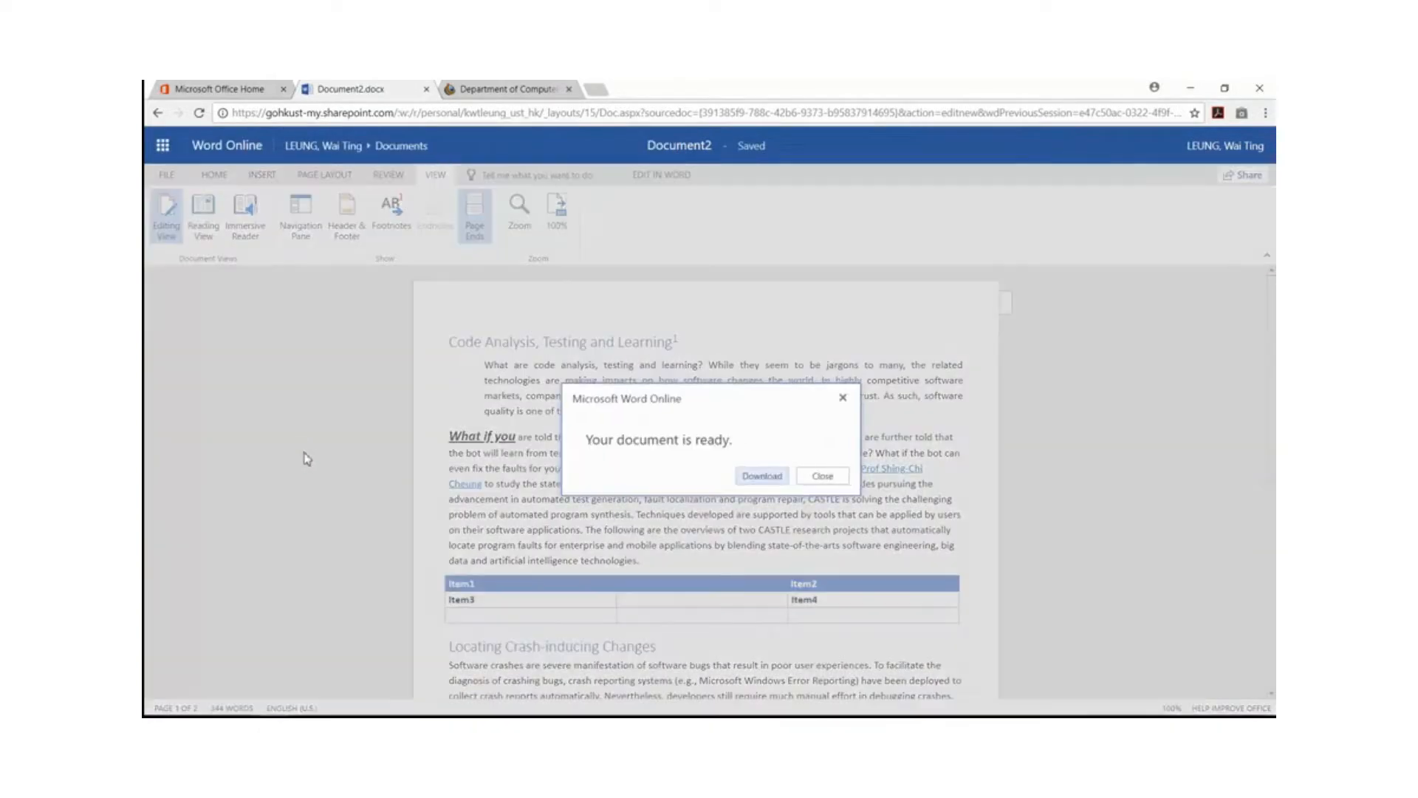
left_click(759, 478)
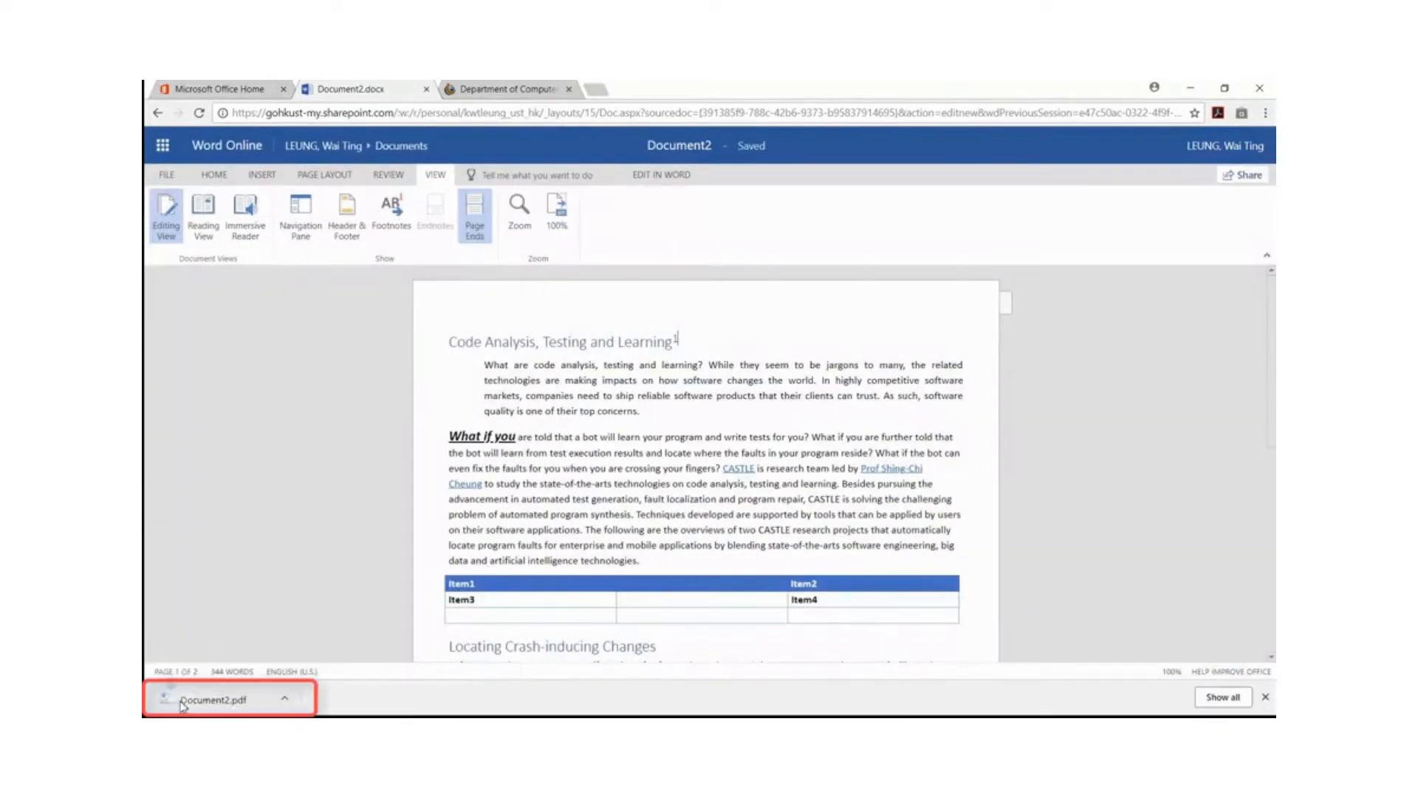
scroll(614, 395, "down", 5)
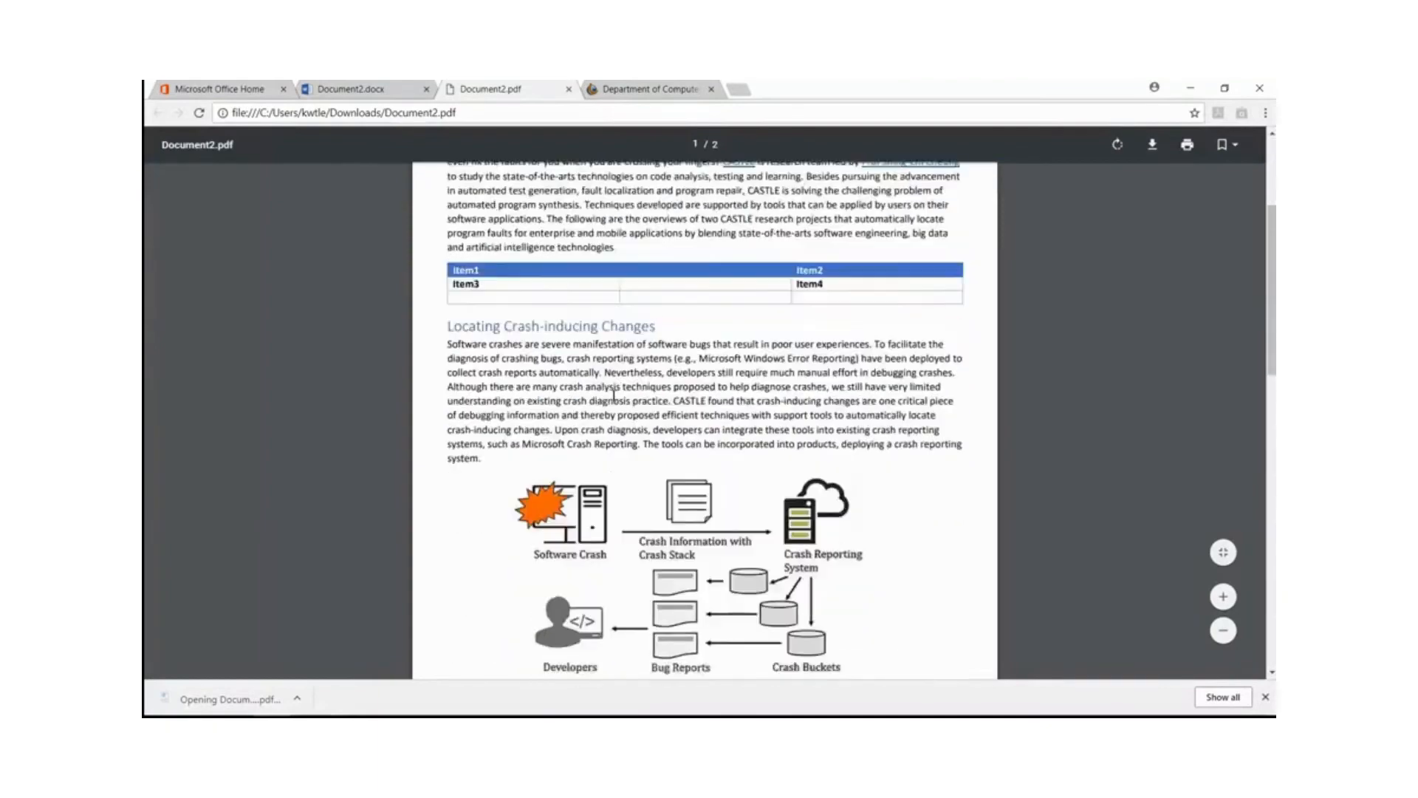
scroll(614, 395, "up", 4)
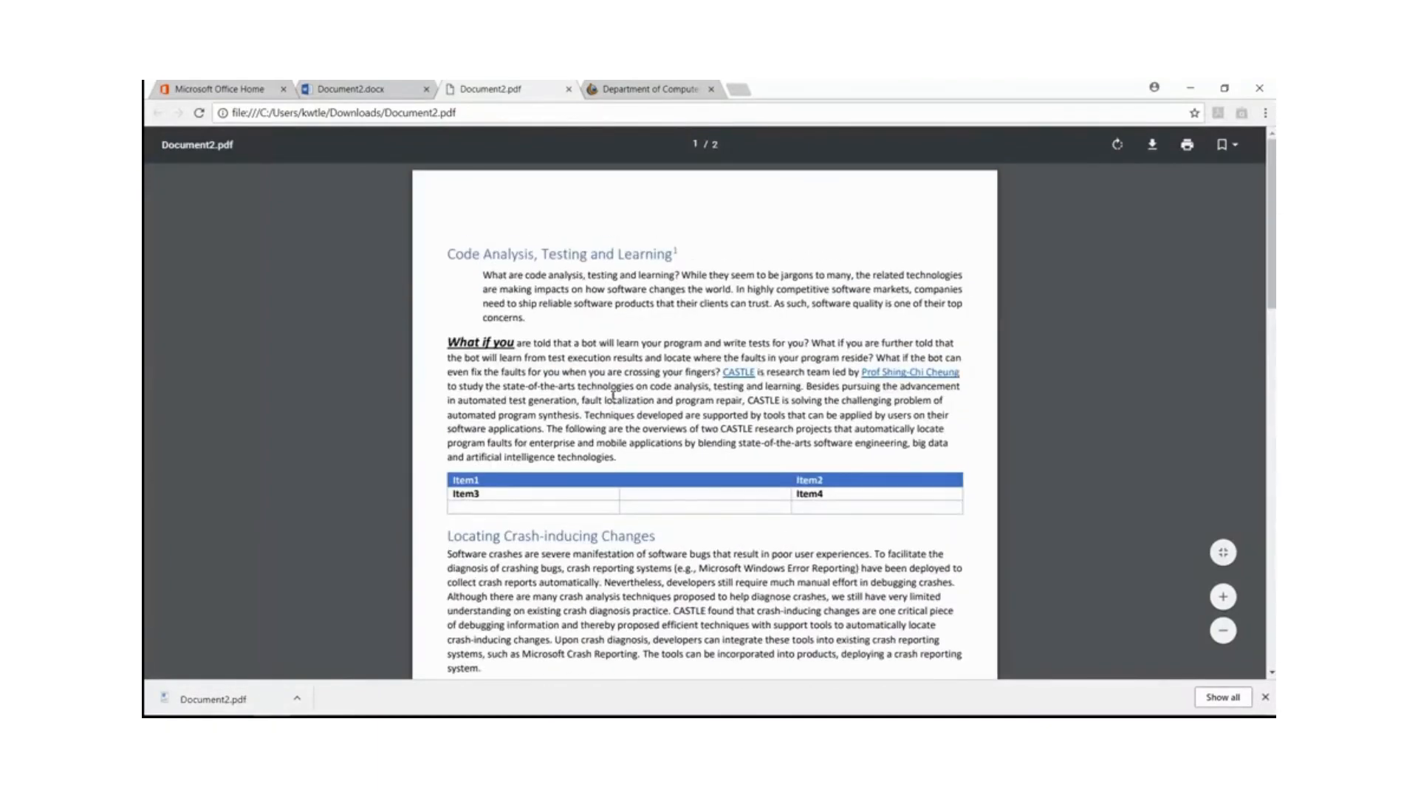